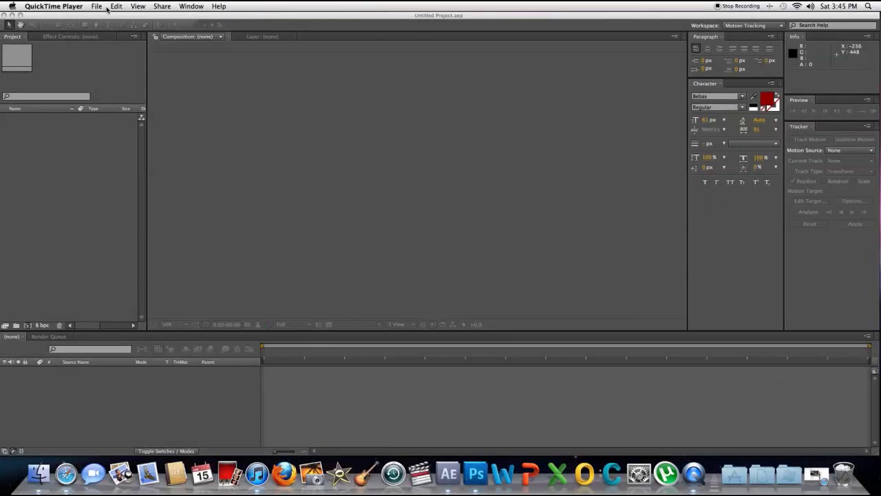
# - Bring After Effects forward and import Destrie mini edit clips.mp4 from the Downloads folder
pyautogui.click(52, 6)
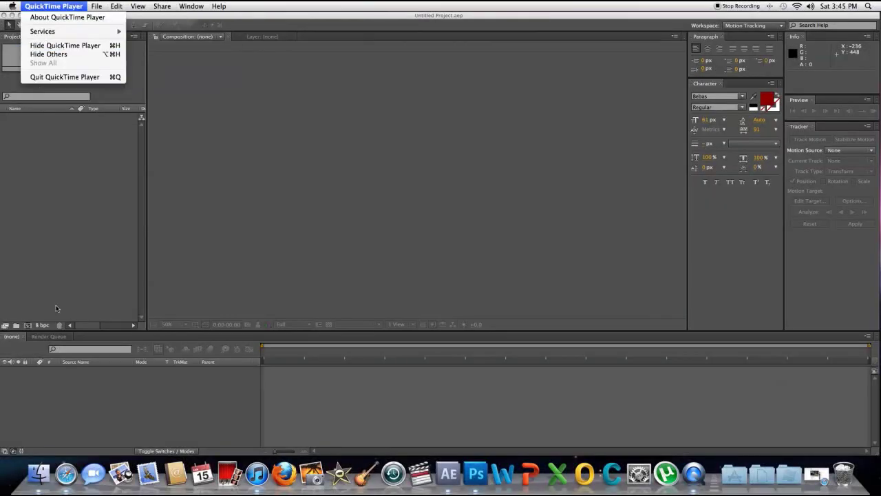
pyautogui.click(150, 199)
pyautogui.click(80, 6)
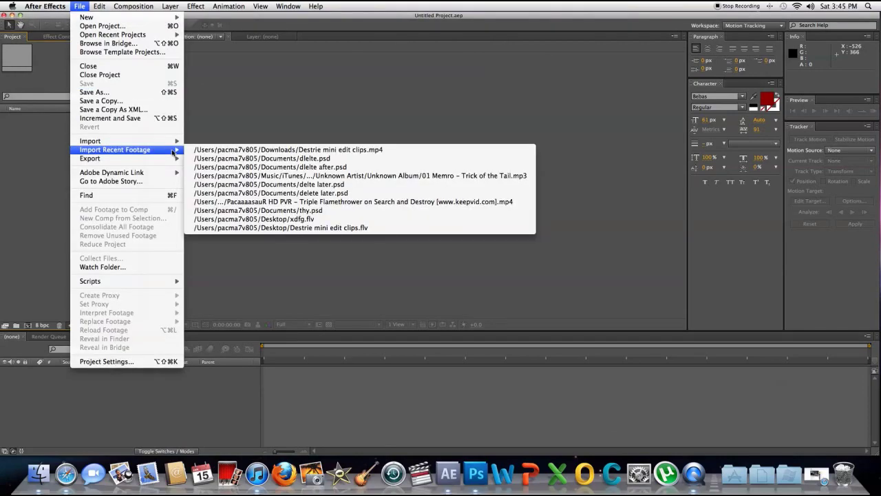
pyautogui.moveTo(175, 142)
pyautogui.click(227, 144)
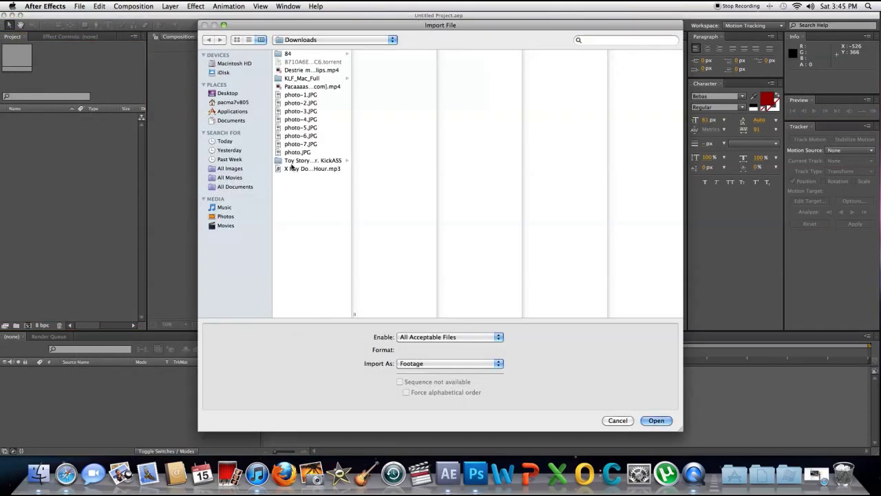
pyautogui.click(228, 93)
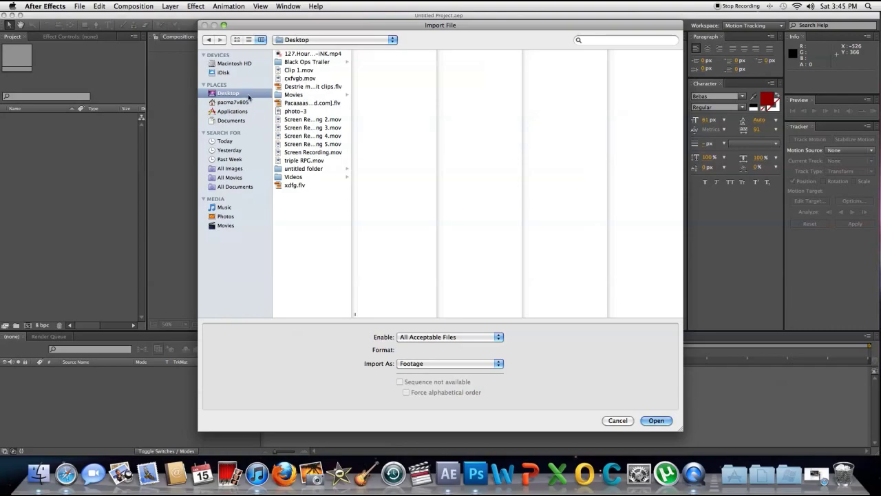
pyautogui.click(243, 111)
pyautogui.click(243, 102)
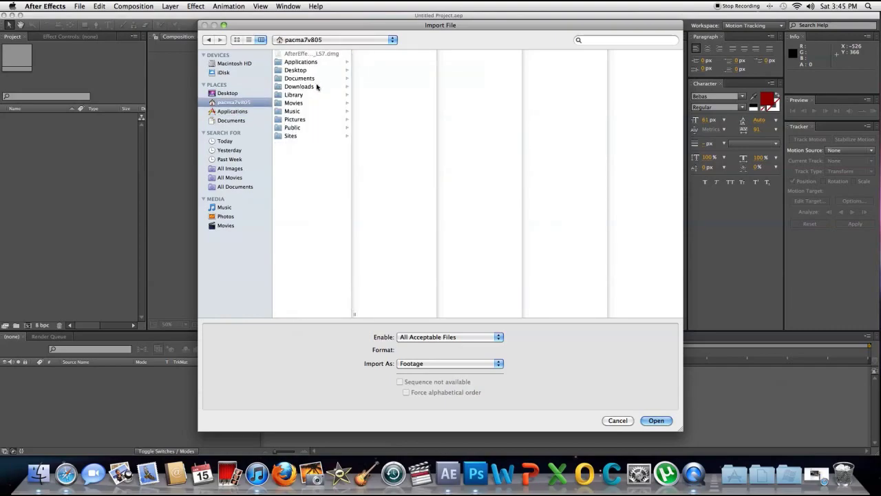
pyautogui.click(316, 86)
pyautogui.doubleClick(389, 70)
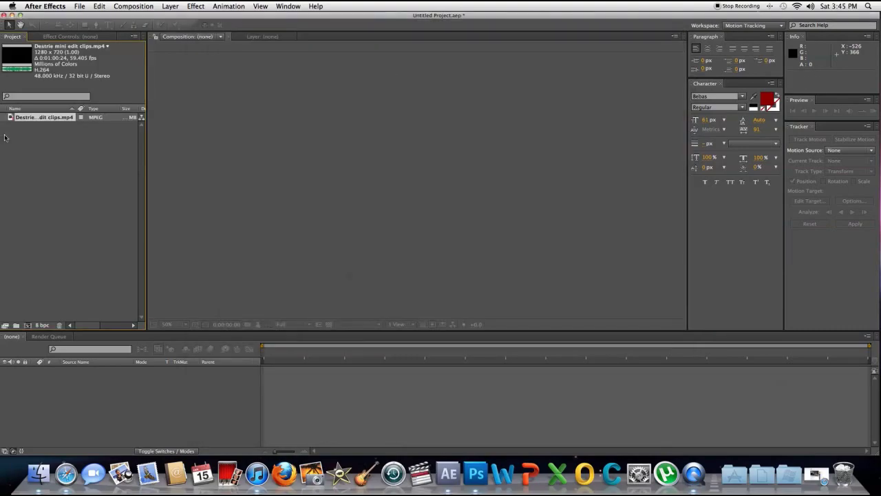
# - Build a comp from the footage and scrub back to the victory screen at 0:00:21:23
pyautogui.moveTo(165, 408); pyautogui.dragTo(167, 409)
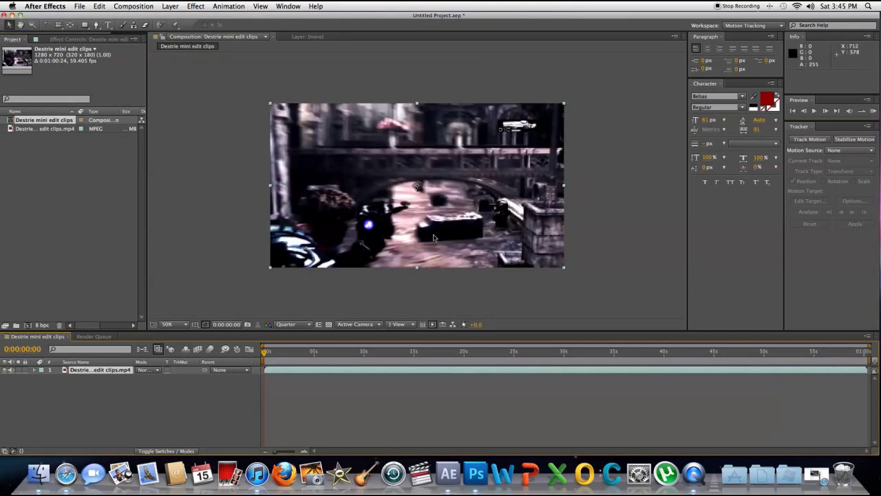
pyautogui.moveTo(493, 354); pyautogui.dragTo(513, 355)
pyautogui.click(503, 353)
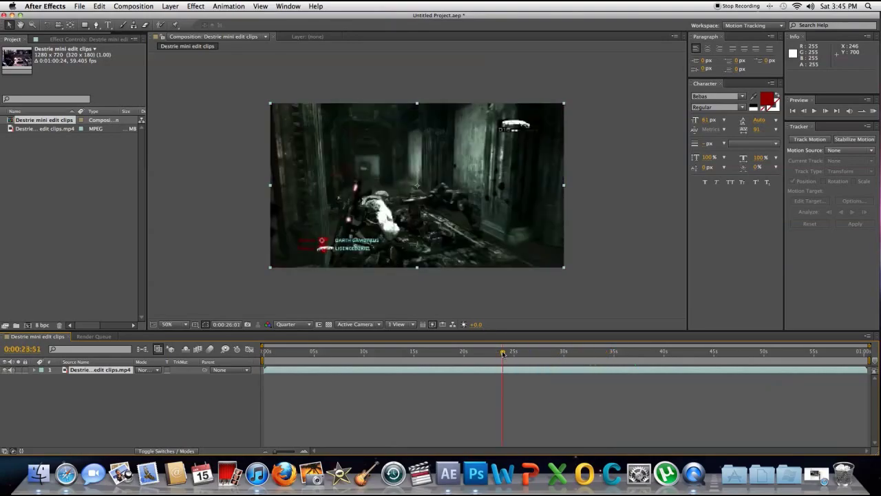
pyautogui.click(489, 353)
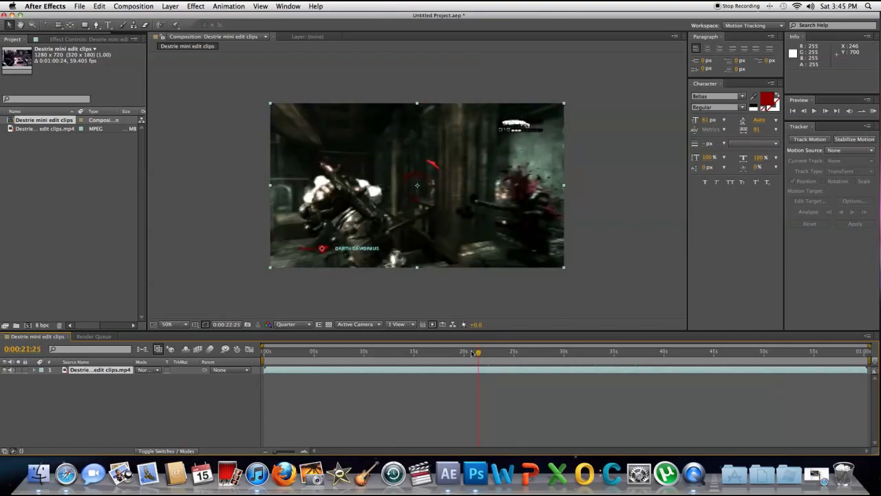
pyautogui.moveTo(472, 353); pyautogui.dragTo(469, 353)
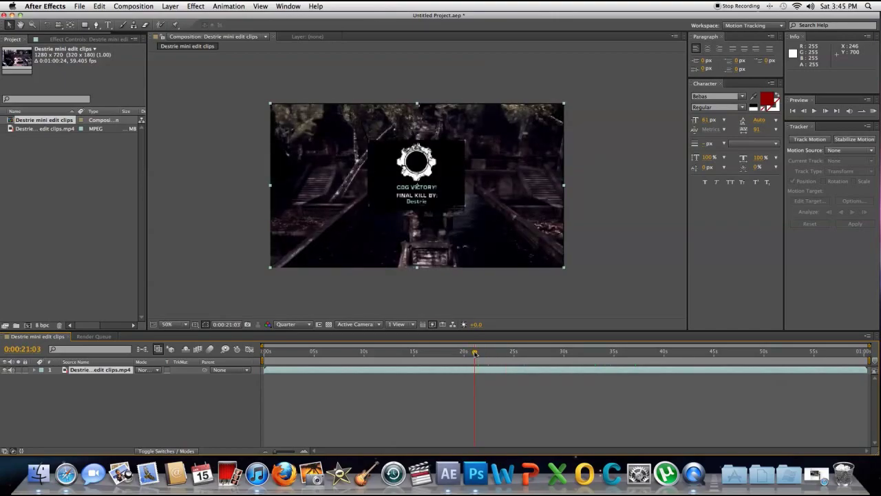
pyautogui.click(479, 353)
# - Split the footage layer at 0:00:21:23 and again at 0:00:28:43
pyautogui.press('super+shift+d')
pyautogui.click(539, 353)
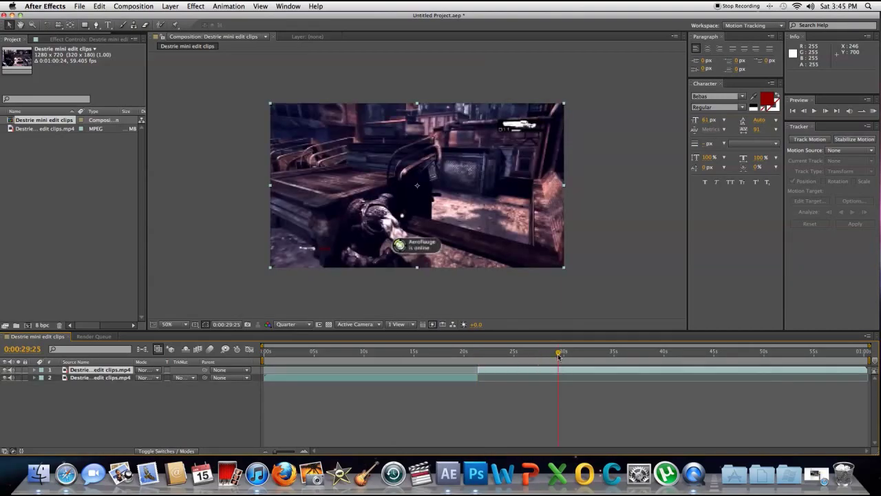
pyautogui.click(555, 353)
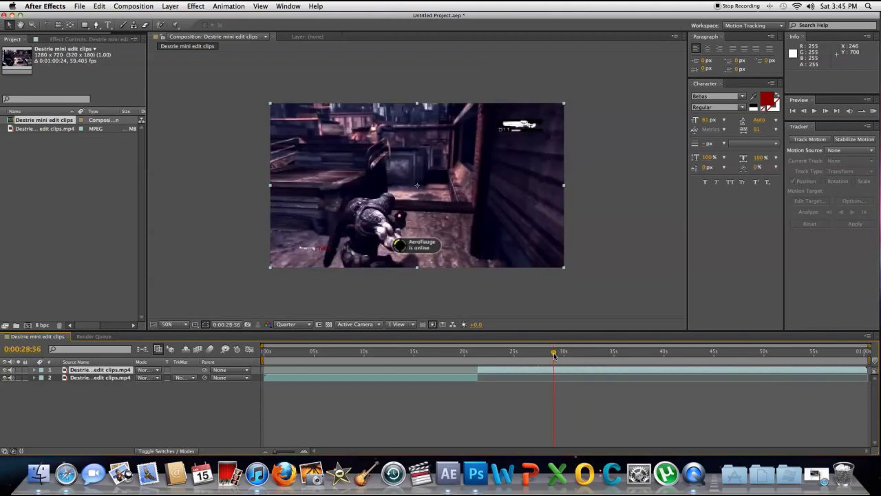
pyautogui.click(550, 354)
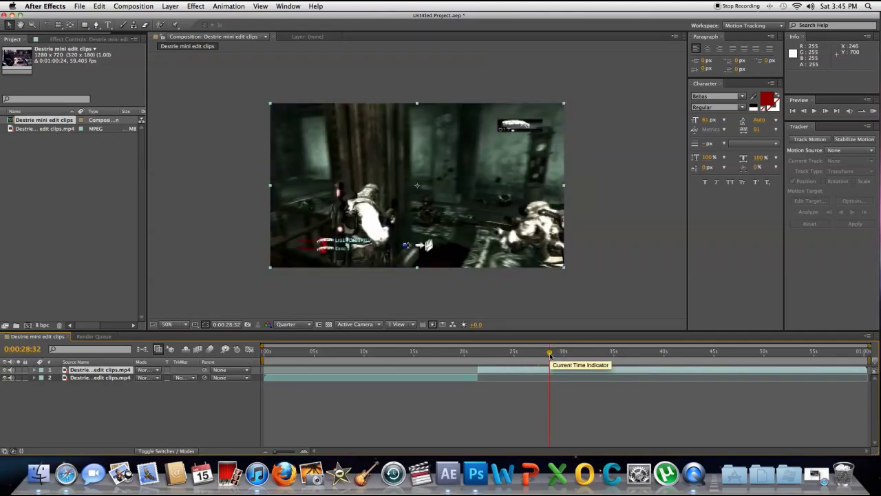
pyautogui.click(551, 355)
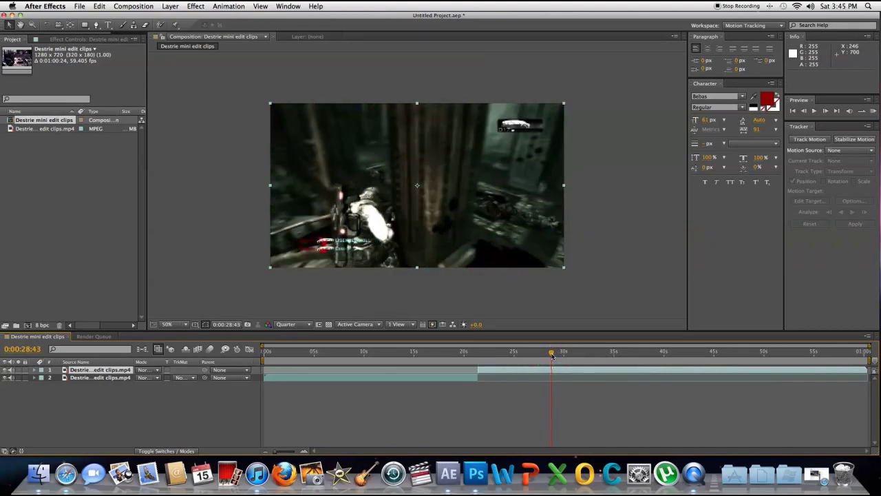
pyautogui.press('super+shift+d')
# - Delete the pieces before and after the kill and end the work area near 28 seconds
pyautogui.click(120, 388)
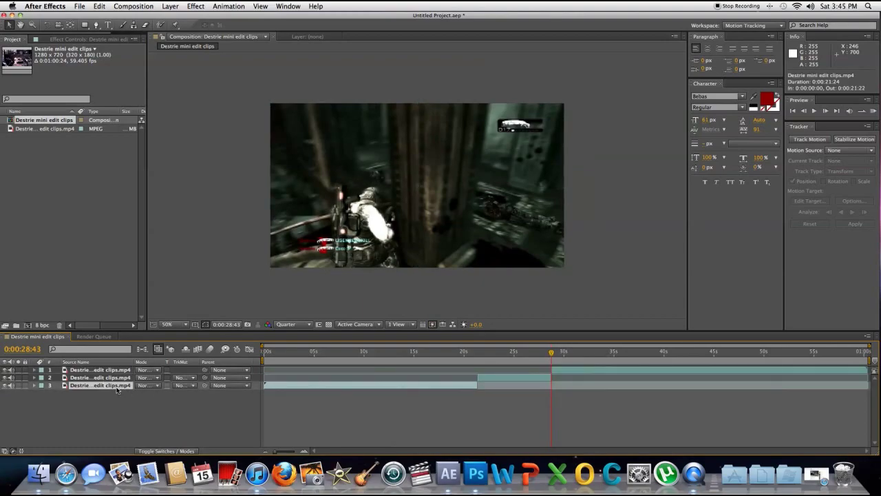
pyautogui.press('Delete')
pyautogui.click(105, 372)
pyautogui.press('Delete')
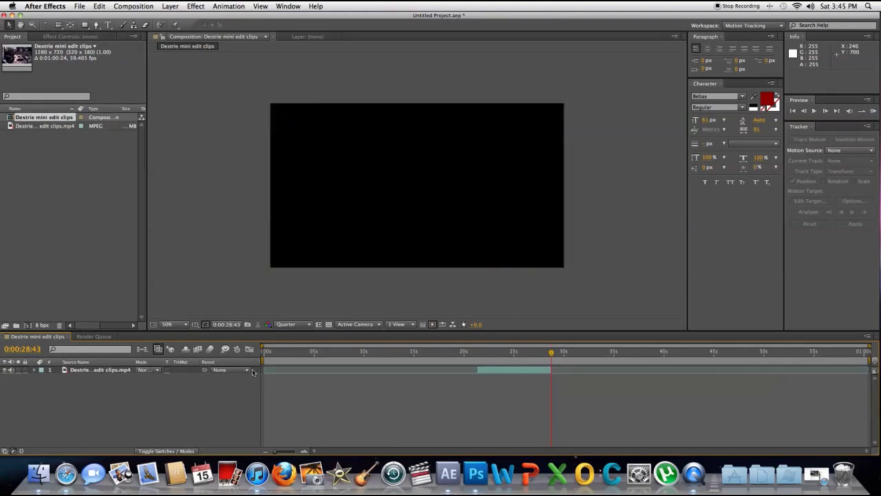
pyautogui.moveTo(265, 356); pyautogui.dragTo(476, 360)
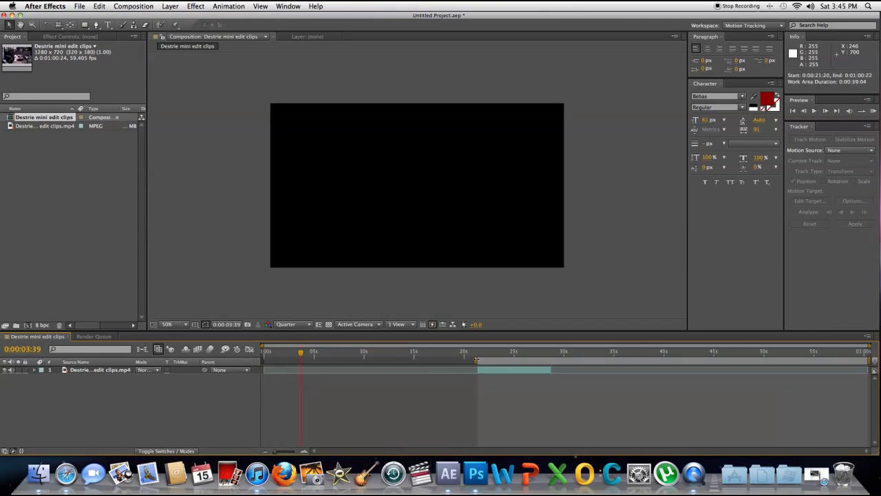
pyautogui.moveTo(869, 360); pyautogui.dragTo(552, 360)
pyautogui.moveTo(486, 352); pyautogui.dragTo(539, 355)
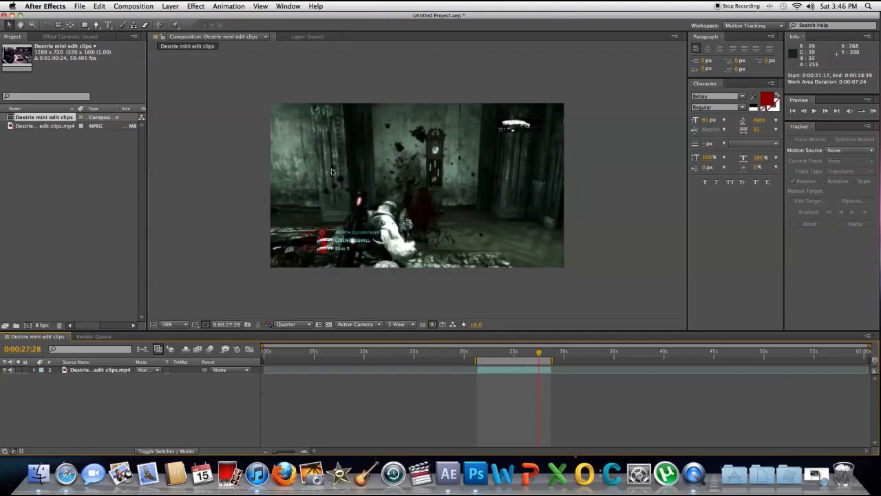
# - Save the 0:00:27:28 frame via Composition > Save Frame As > Photoshop Layers as 'delte'
pyautogui.click(99, 7)
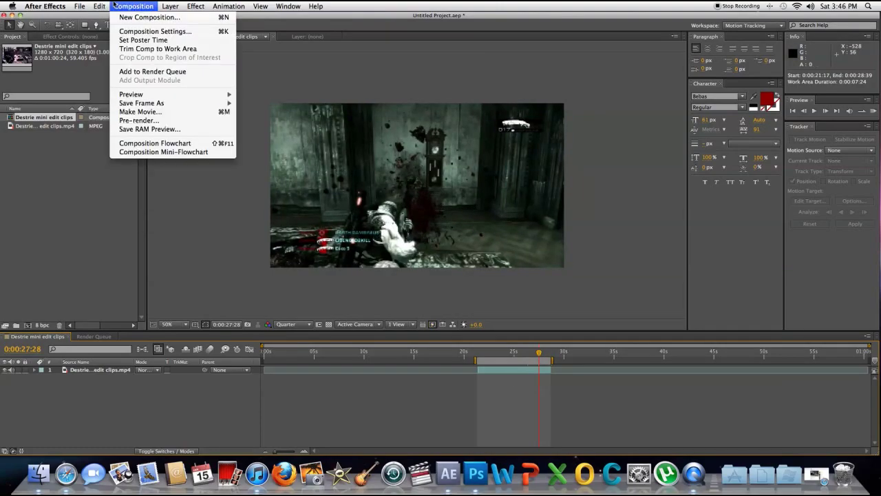
pyautogui.moveTo(134, 6)
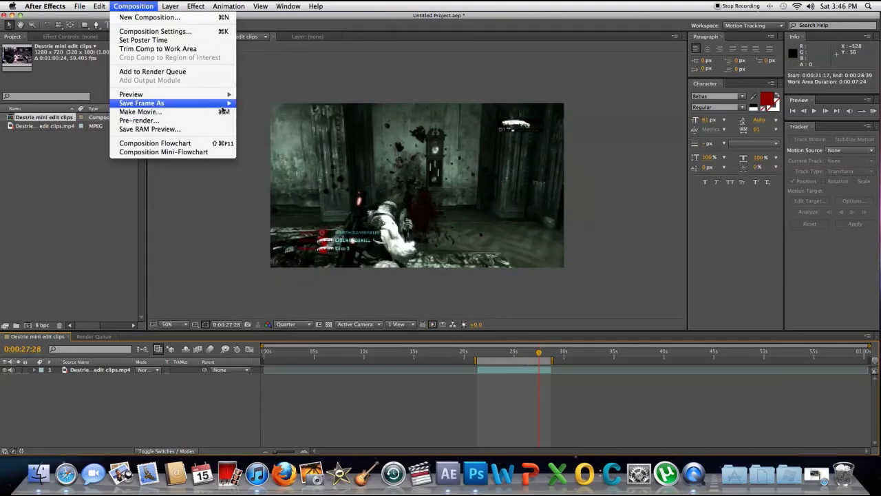
pyautogui.moveTo(217, 104)
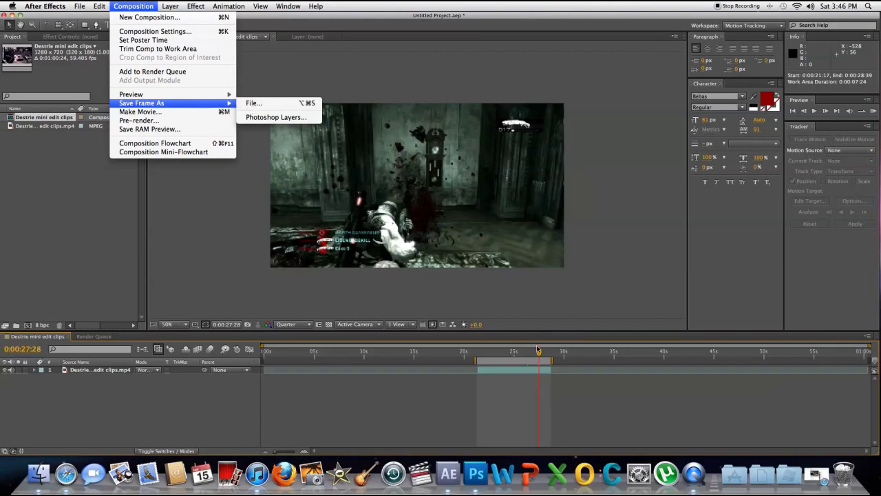
pyautogui.click(478, 196)
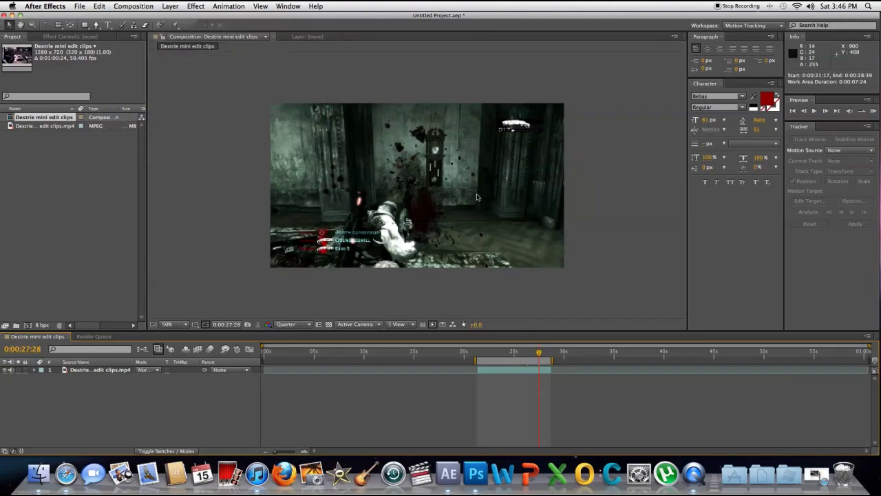
pyautogui.click(133, 6)
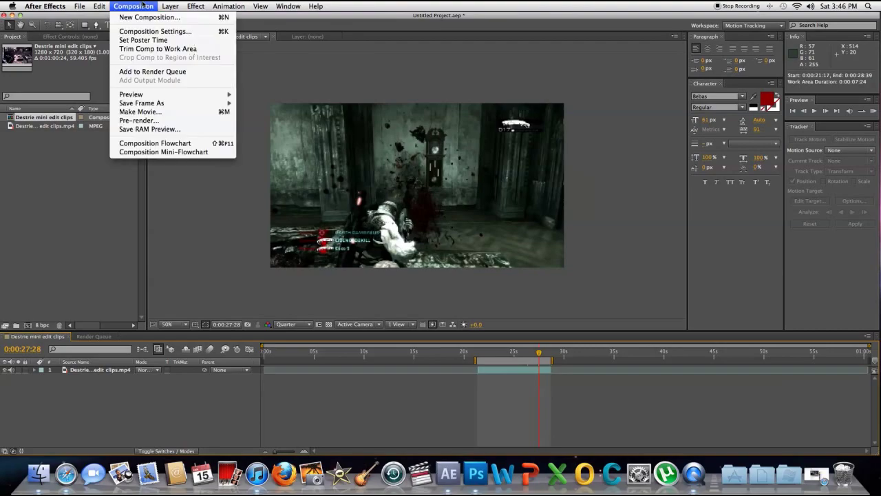
pyautogui.moveTo(206, 102)
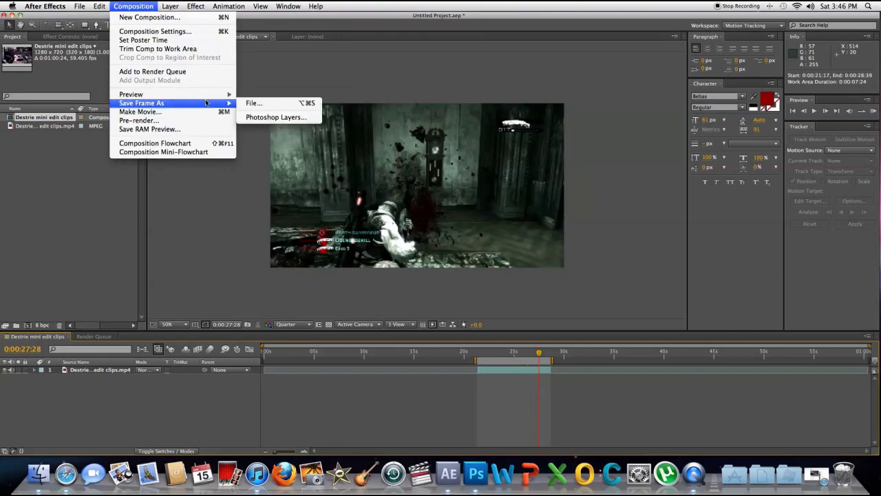
pyautogui.click(273, 117)
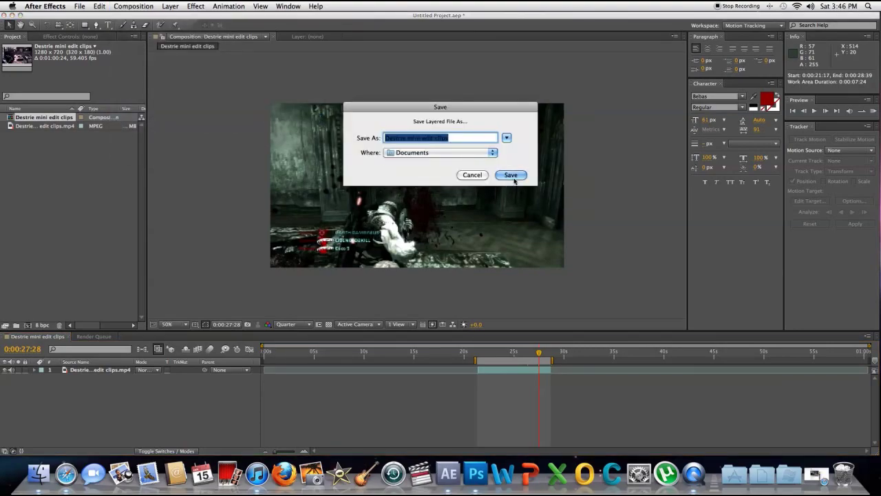
pyautogui.write('d')
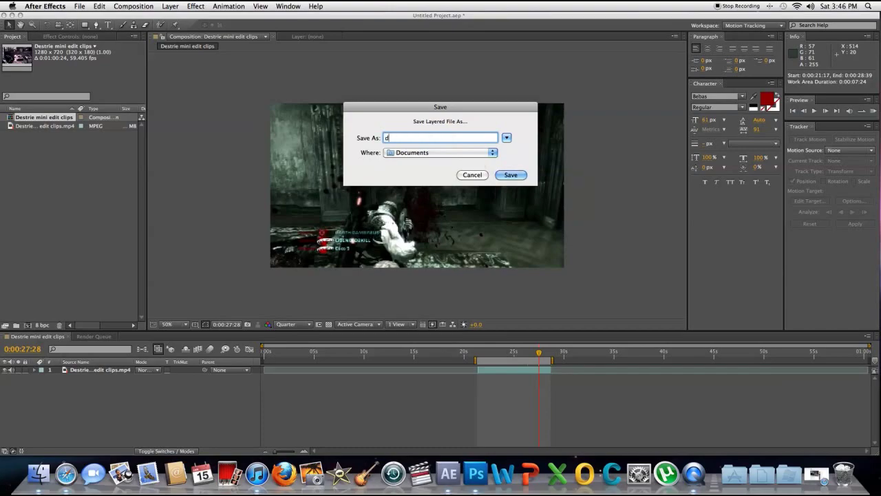
pyautogui.write('eltele')
pyautogui.press('Return')
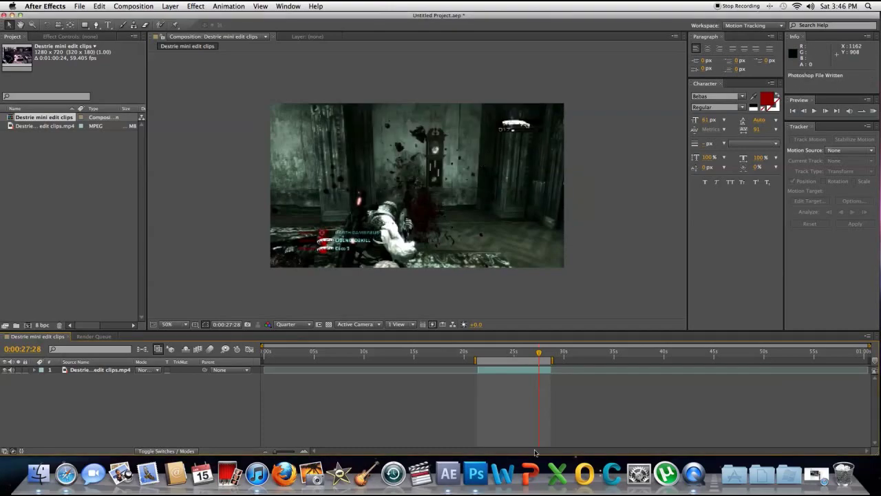
# - Open deltele.psd from Documents in Photoshop and maximize its document window
pyautogui.click(473, 471)
pyautogui.click(91, 6)
pyautogui.moveTo(72, 6)
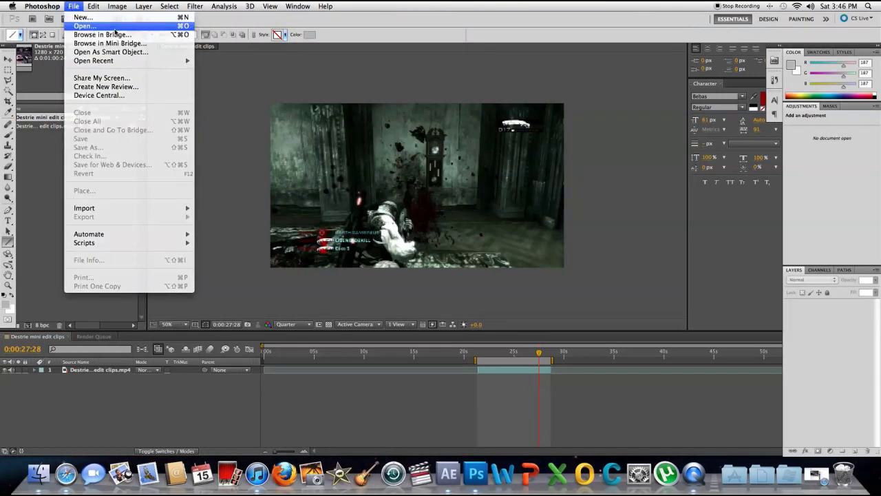
pyautogui.click(92, 26)
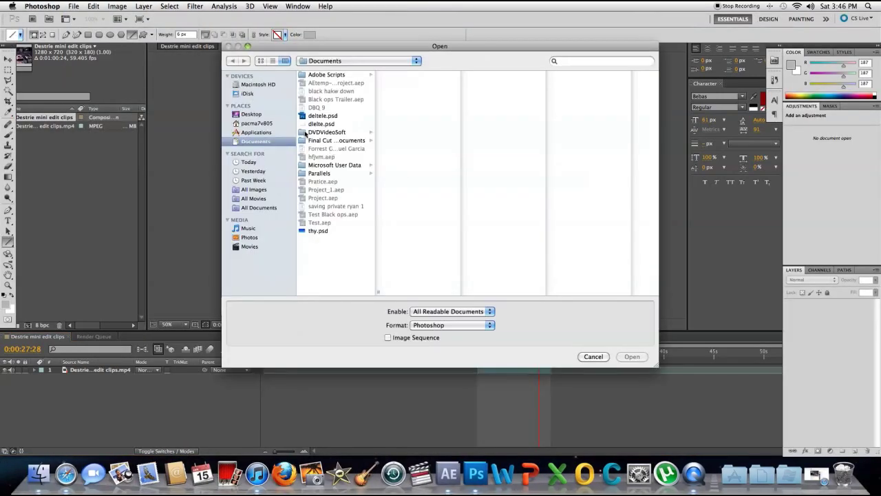
pyautogui.click(331, 116)
pyautogui.doubleClick(331, 116)
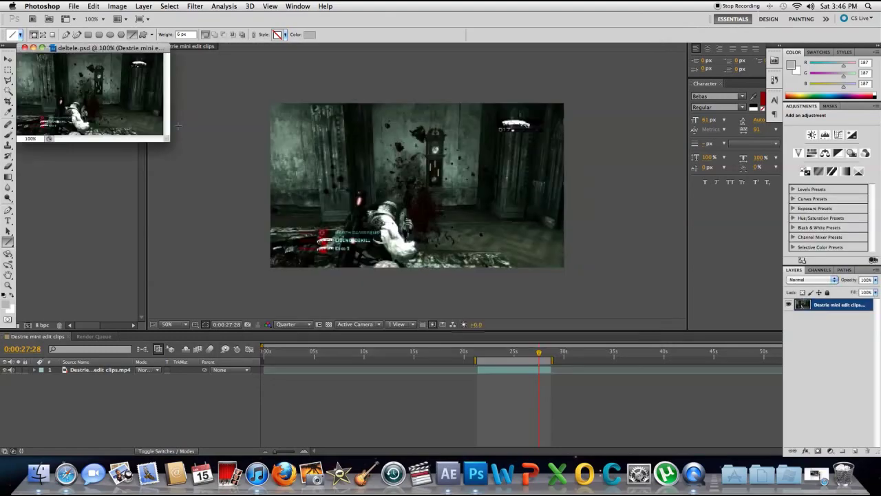
pyautogui.click(42, 48)
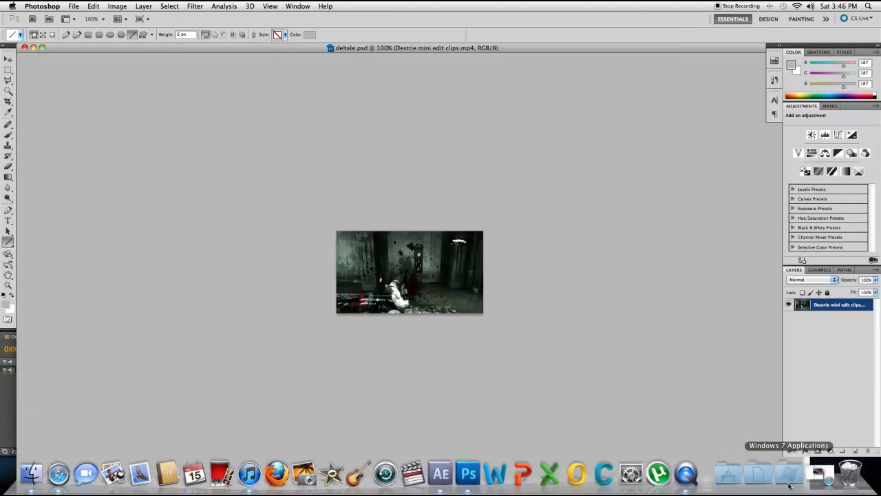
# - Resize the image to 1280 x 720 pixels in Image Size
pyautogui.click(117, 5)
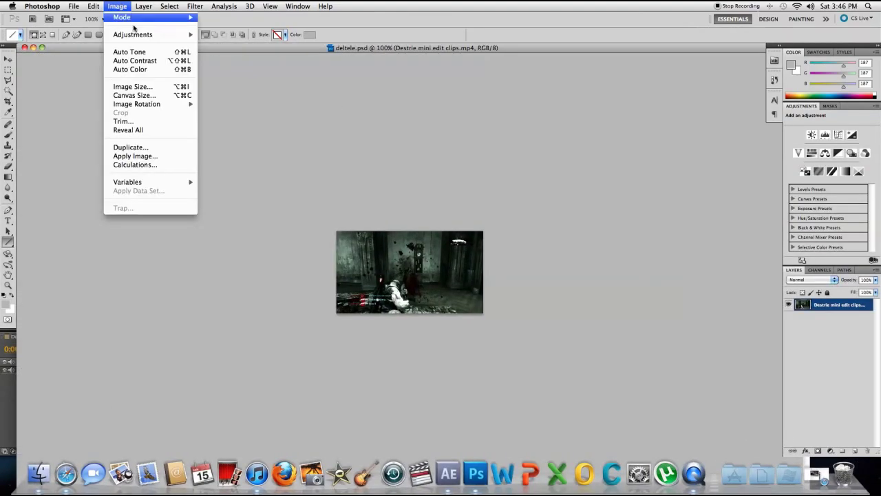
pyautogui.click(150, 88)
pyautogui.write('128')
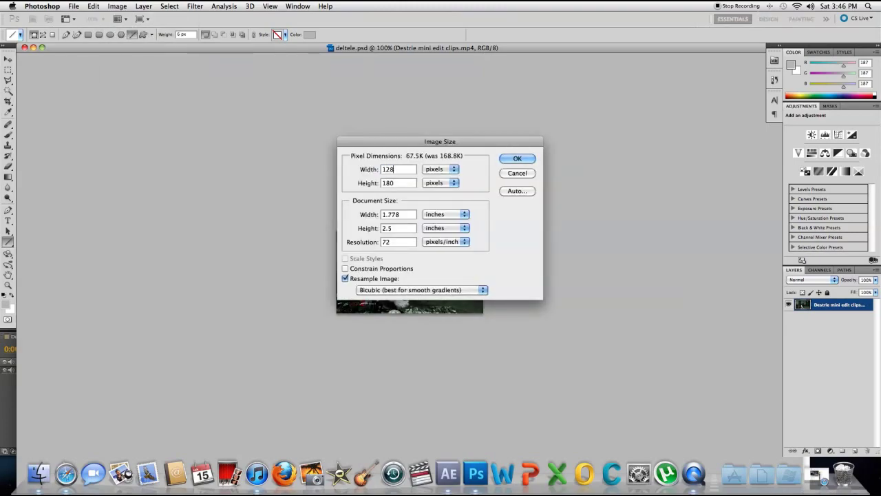
pyautogui.write('0')
pyautogui.press('Tab')
pyautogui.write('720')
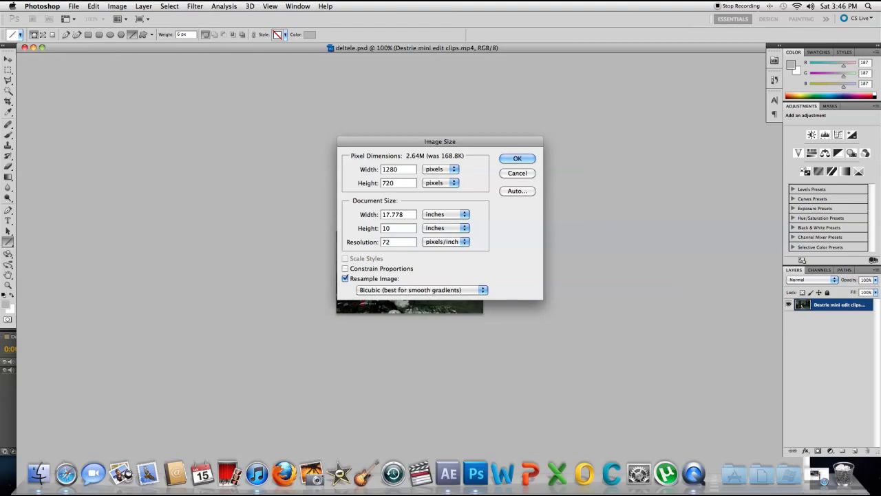
pyautogui.press('Return')
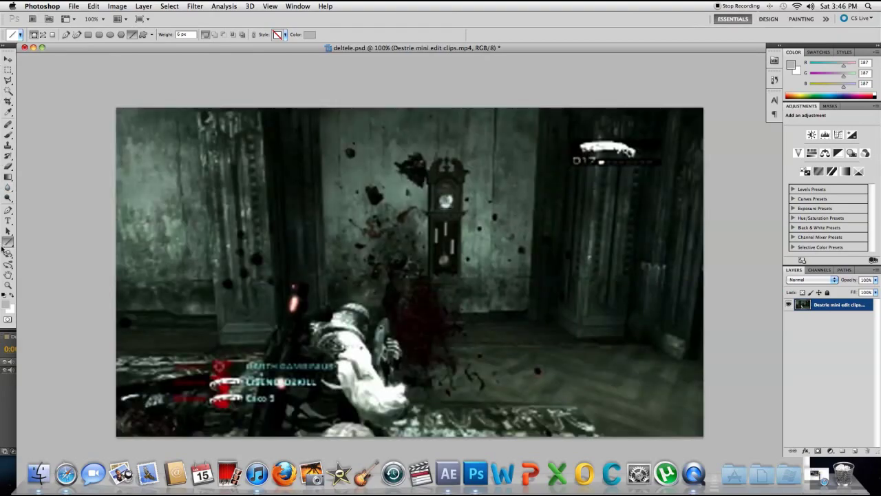
pyautogui.click(7, 198)
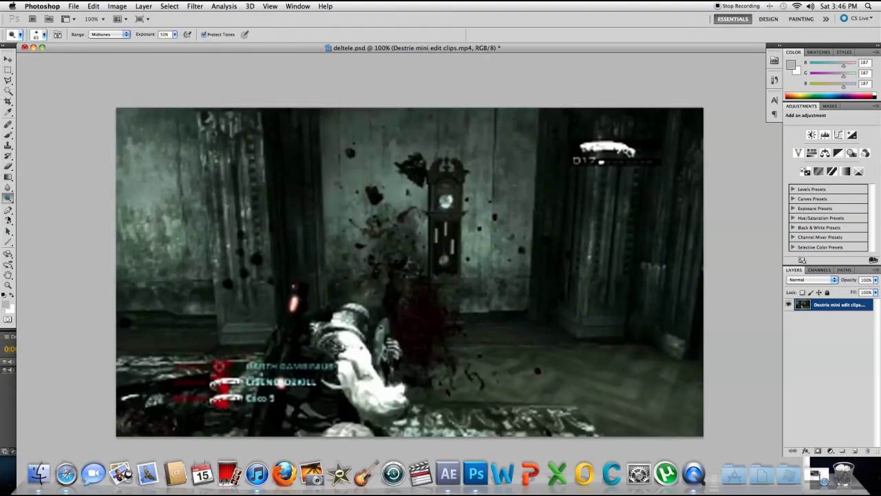
pyautogui.click(7, 241)
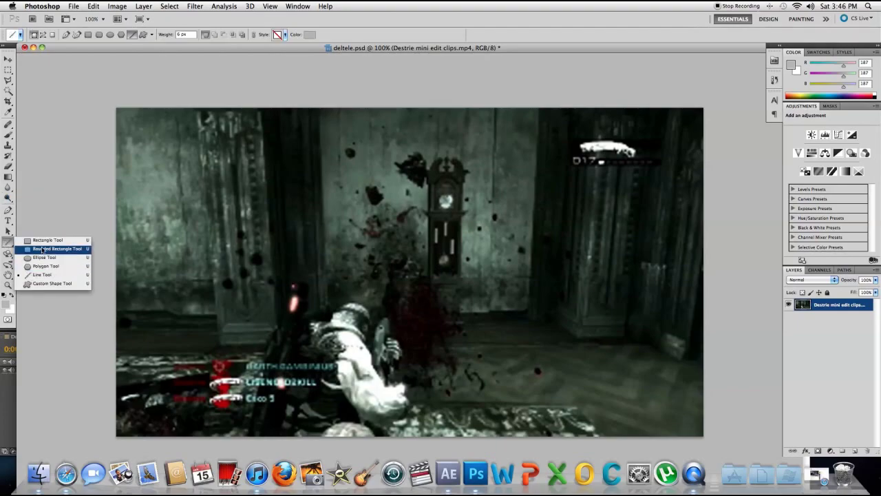
pyautogui.click(44, 275)
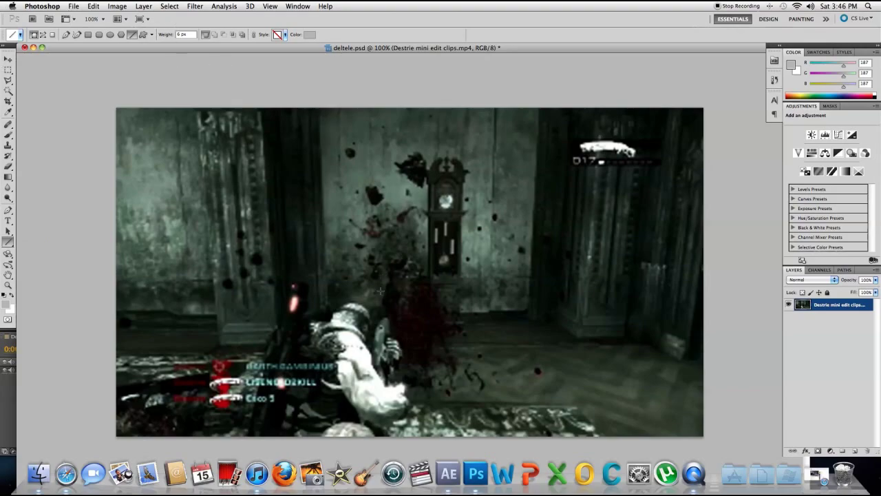
# - Draw a diagonal line, then a horizontal line from its end, and hide the gameplay layer
pyautogui.moveTo(371, 293); pyautogui.dragTo(555, 256)
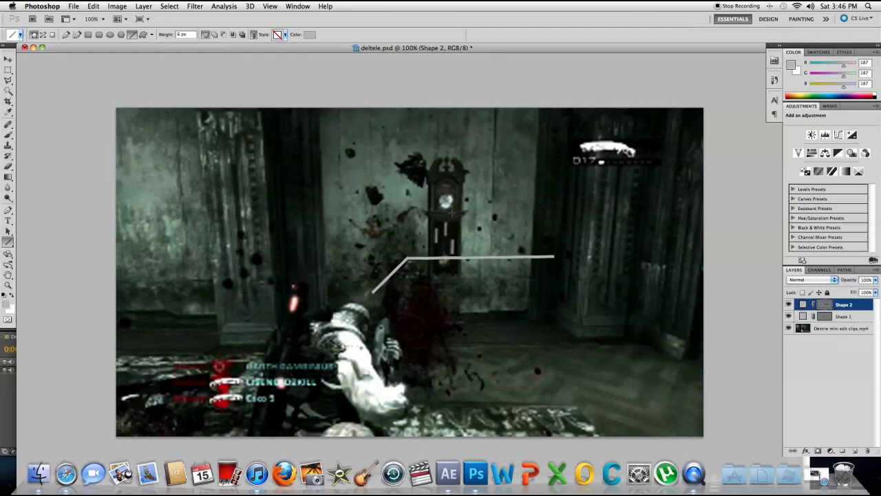
pyautogui.press('super+z')
pyautogui.moveTo(408, 259); pyautogui.dragTo(554, 257)
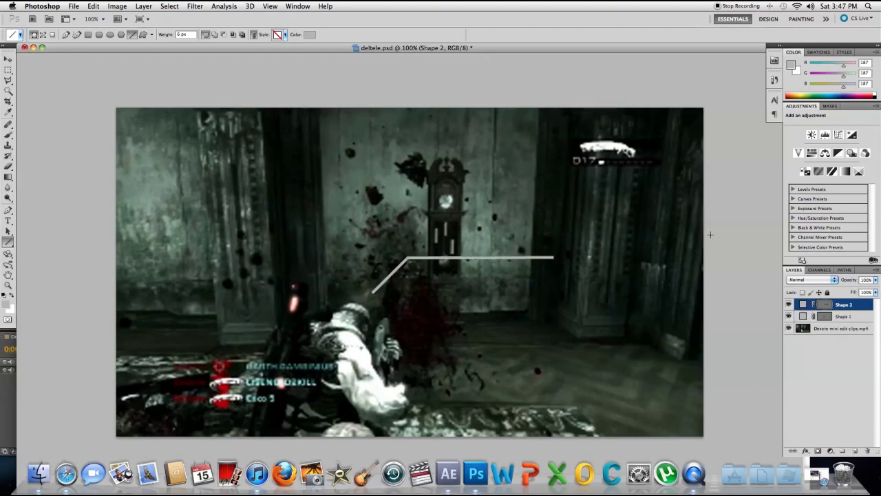
pyautogui.click(789, 329)
# - Save the lines-only image over deltele.psd, keeping Maximize Compatibility
pyautogui.click(75, 7)
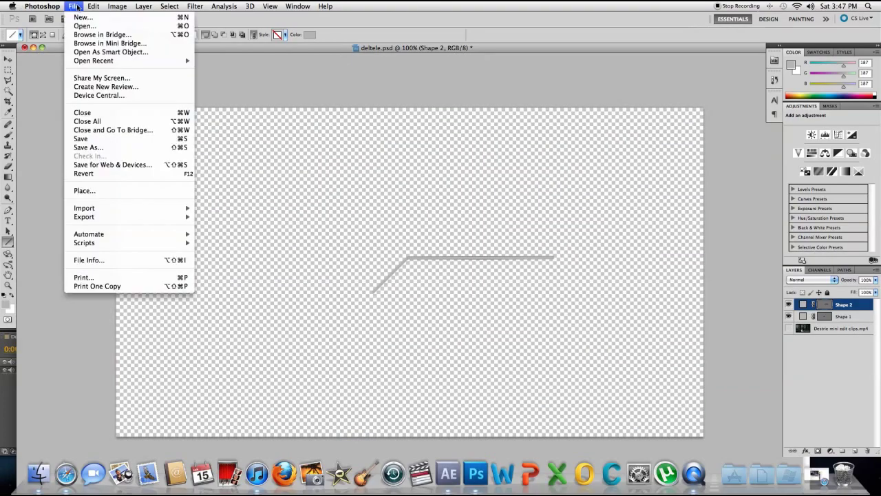
pyautogui.click(137, 148)
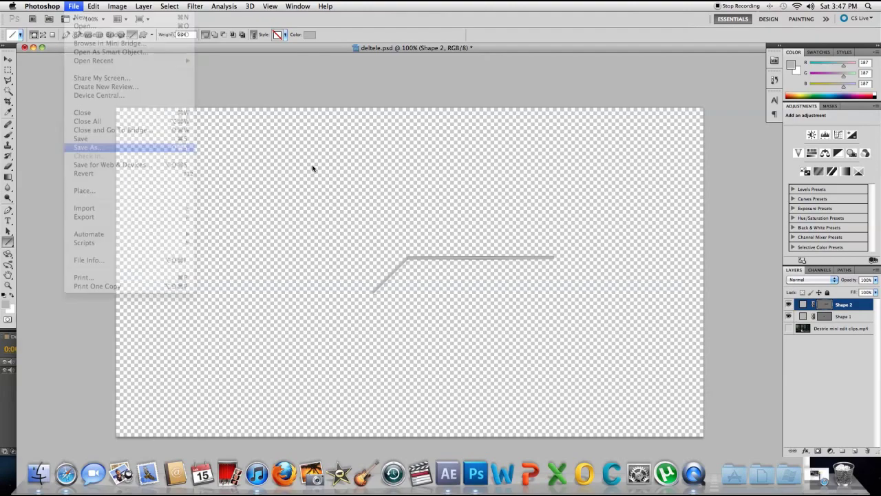
pyautogui.press('Return')
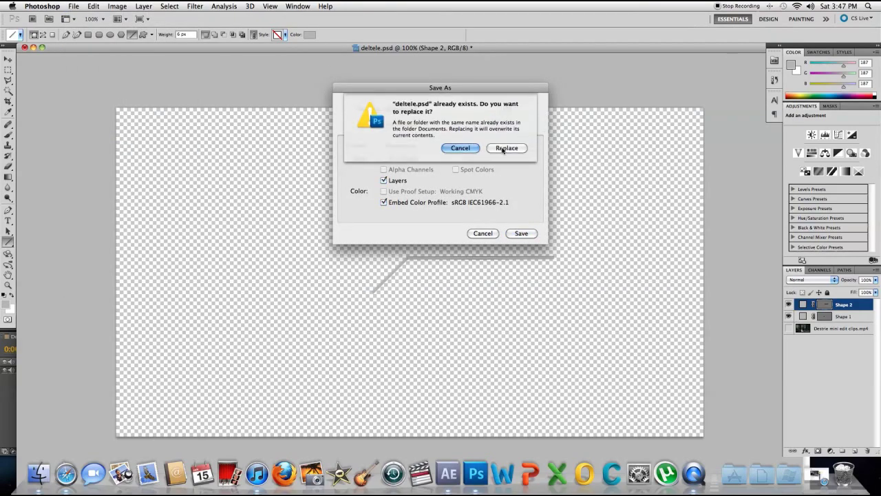
pyautogui.click(507, 147)
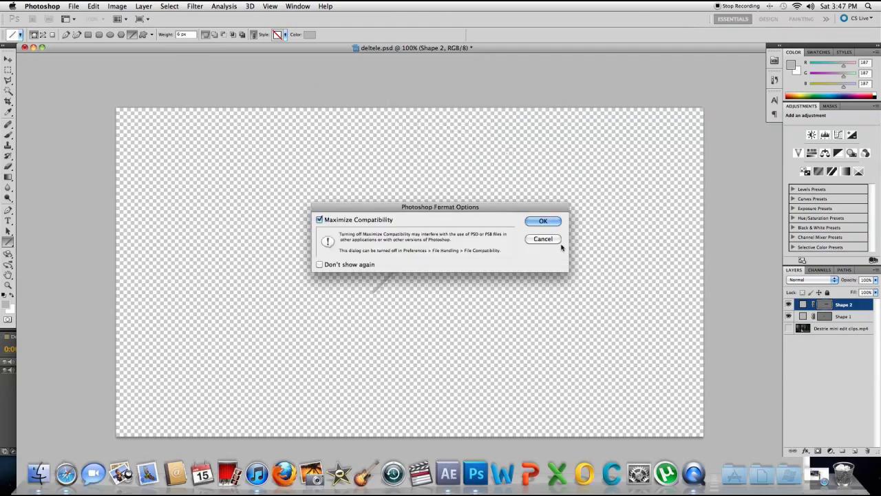
pyautogui.press('Return')
# - Back in After Effects, import deltele.psd from the Documents folder
pyautogui.click(440, 456)
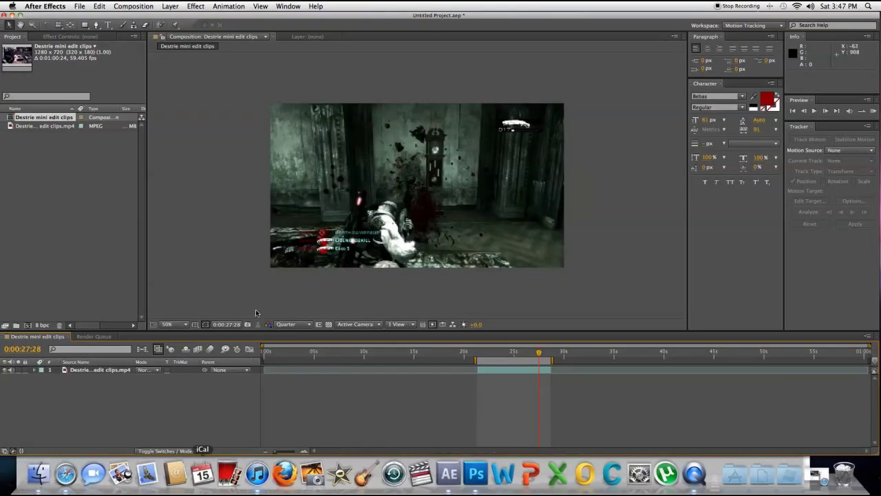
pyautogui.click(99, 6)
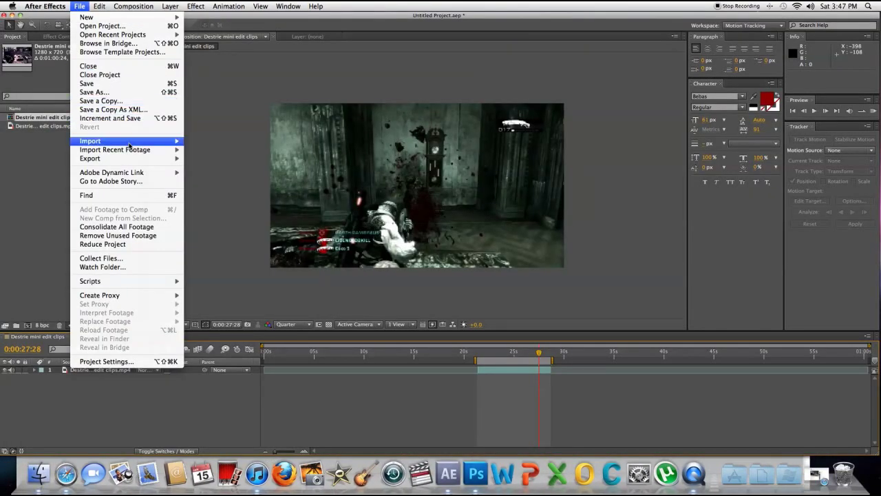
pyautogui.moveTo(129, 144)
pyautogui.click(200, 142)
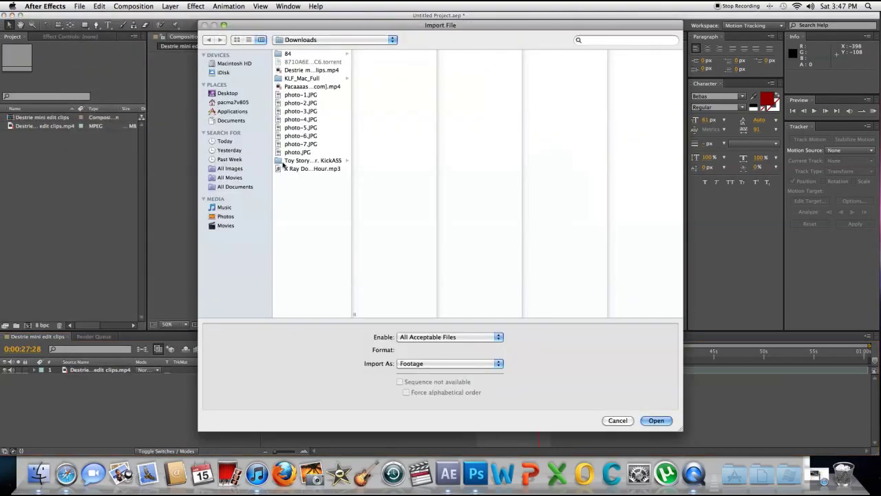
pyautogui.click(232, 102)
pyautogui.click(228, 93)
pyautogui.click(232, 110)
pyautogui.click(232, 121)
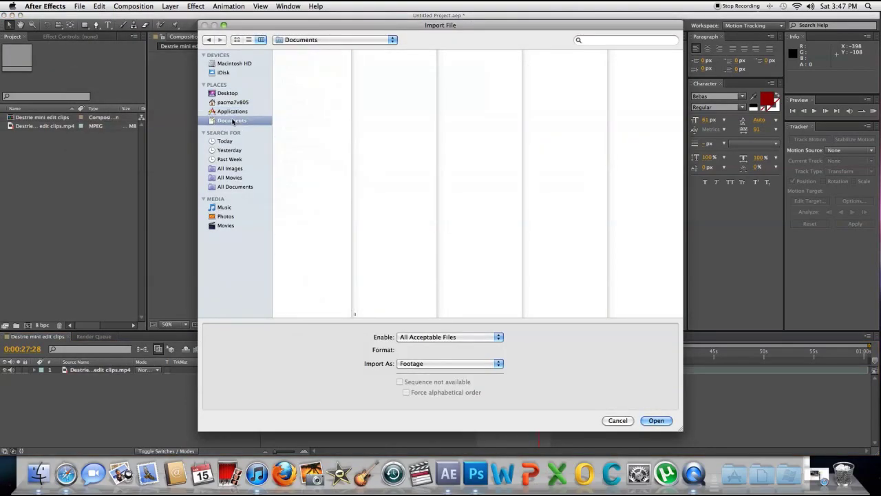
pyautogui.click(306, 95)
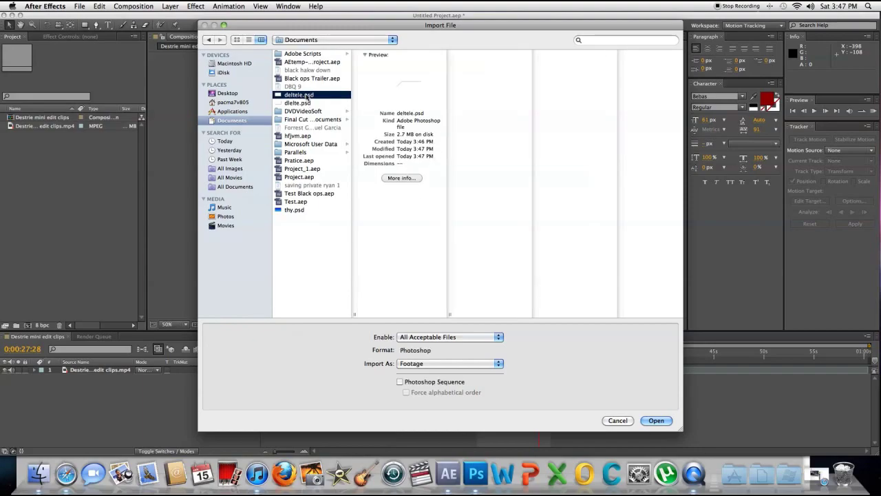
pyautogui.press('Return')
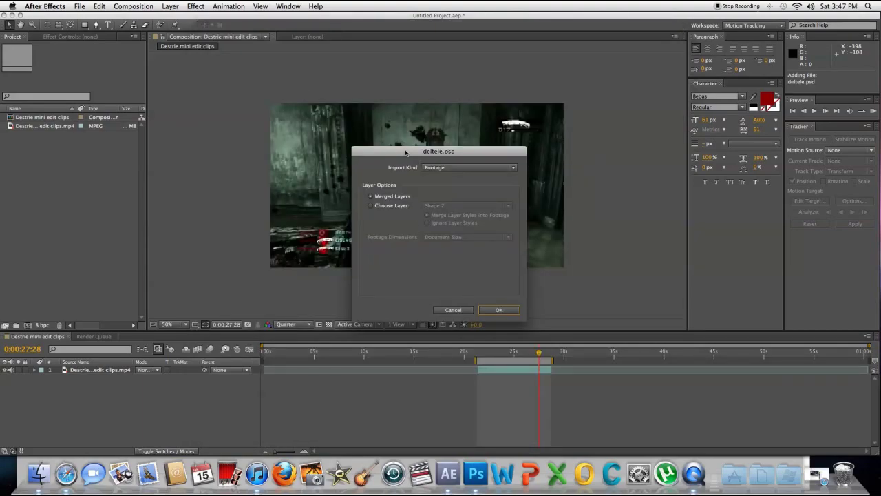
# - Accept deltele.psd as merged footage and place it above the gameplay clip in the timeline
pyautogui.click(488, 311)
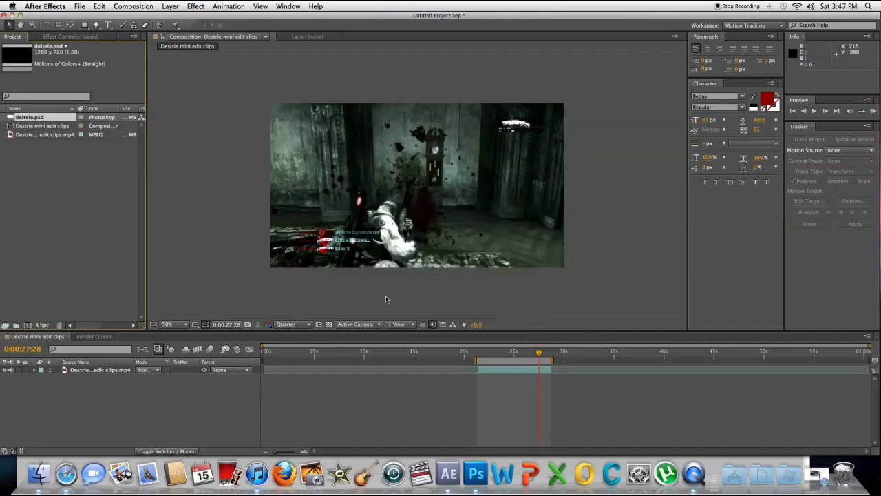
pyautogui.moveTo(26, 121); pyautogui.dragTo(98, 367)
pyautogui.moveTo(31, 119); pyautogui.dragTo(105, 370)
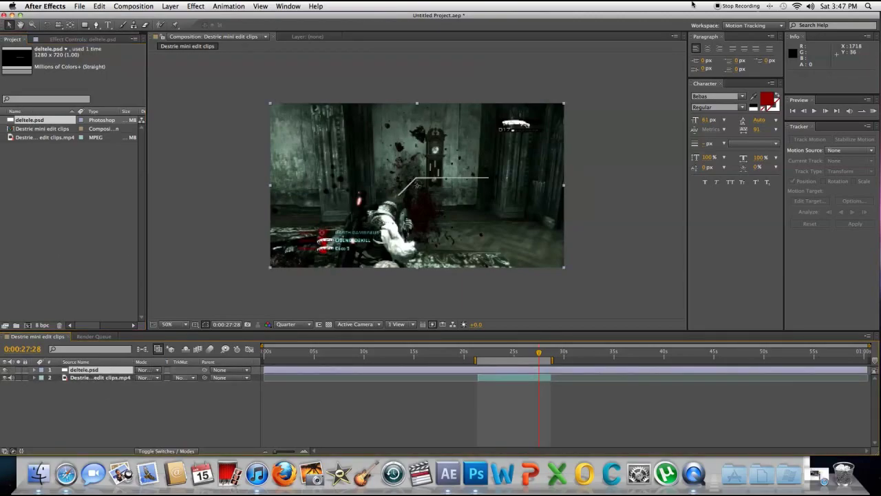
# - Set the viewer resolution to Full and draw a text box above the callout line
pyautogui.click(305, 325)
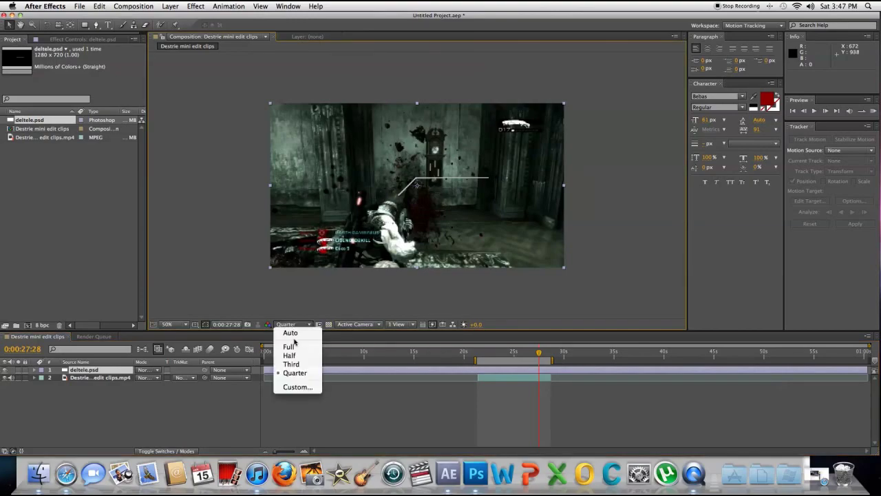
pyautogui.click(301, 348)
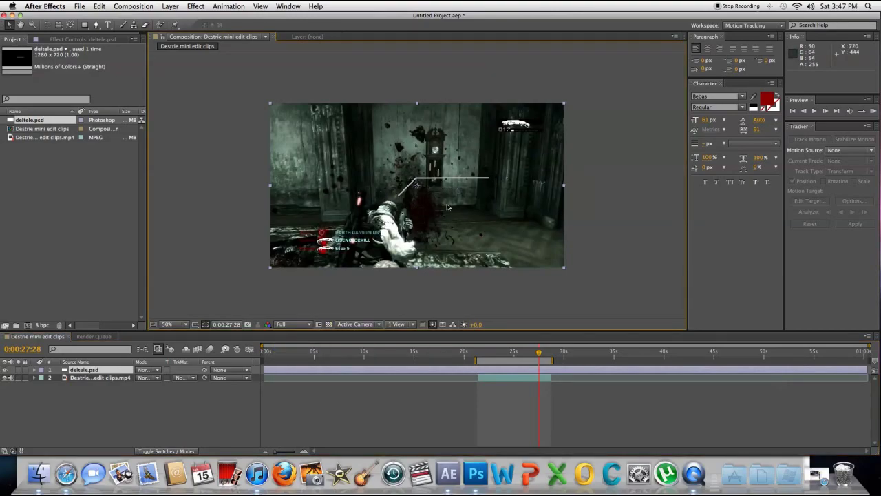
pyautogui.click(108, 24)
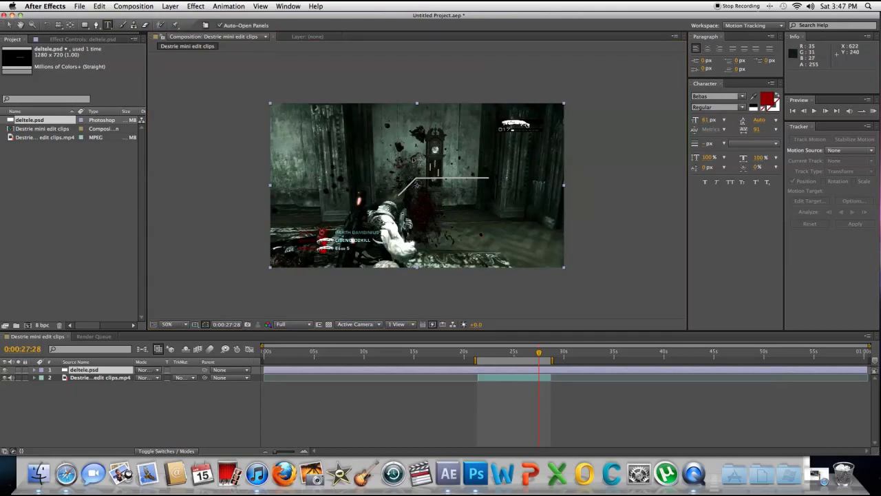
pyautogui.moveTo(413, 158); pyautogui.dragTo(498, 179)
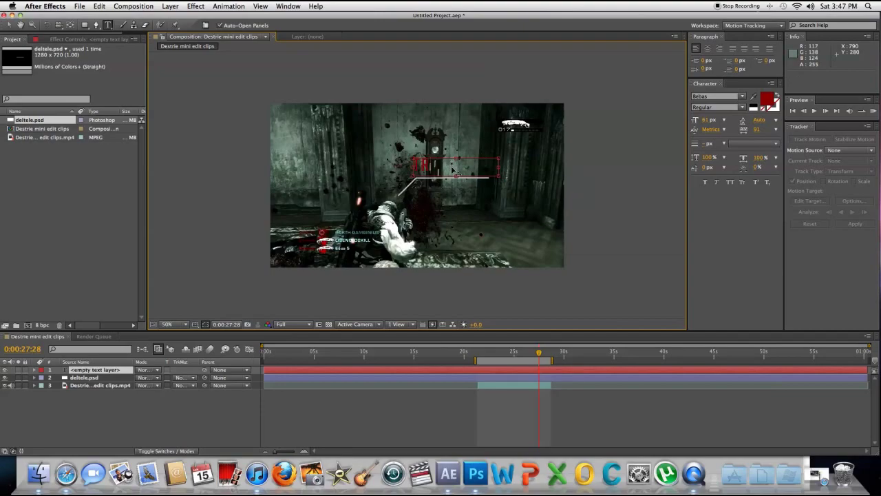
# - Type 'TRIPLE KILL', colour the word KILL 000000, and nudge the title slightly down
pyautogui.write('TRIPLE KILL')
pyautogui.moveTo(487, 165); pyautogui.dragTo(470, 166)
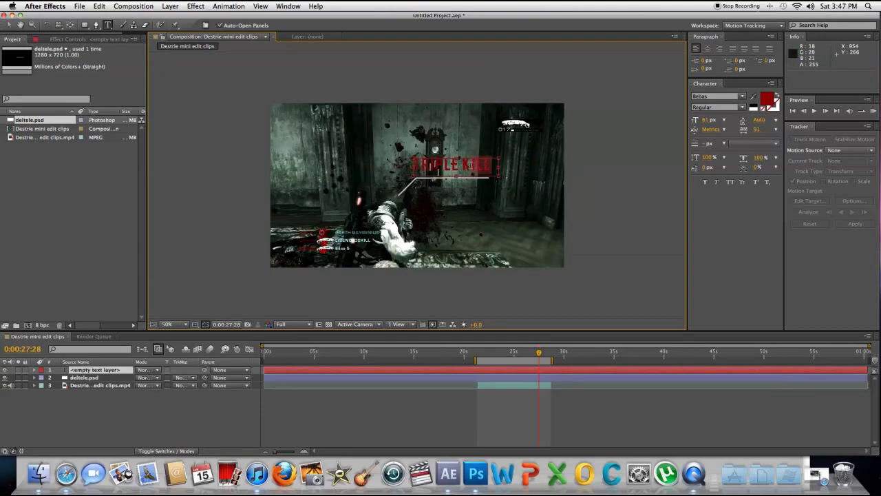
pyautogui.click(767, 101)
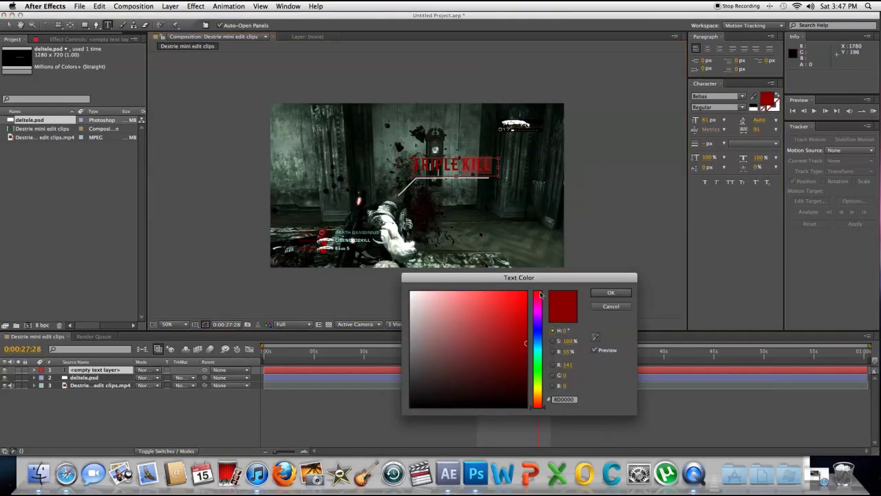
pyautogui.write('000000')
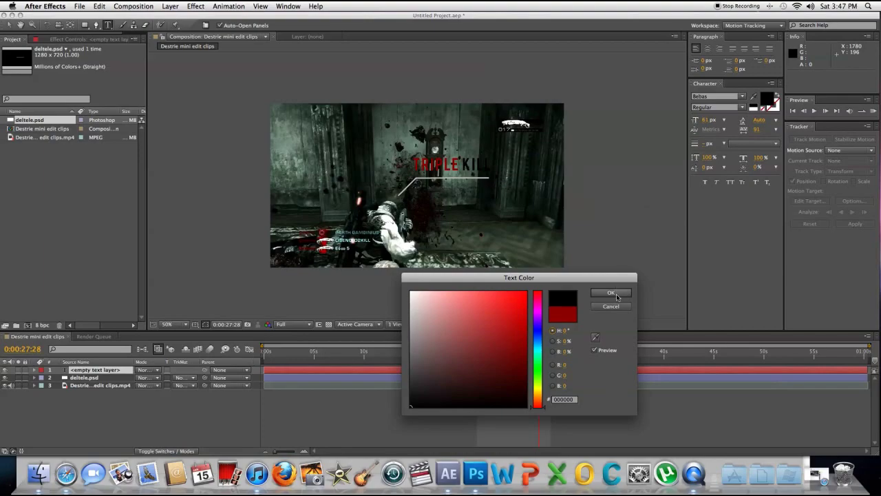
pyautogui.click(611, 294)
pyautogui.click(8, 25)
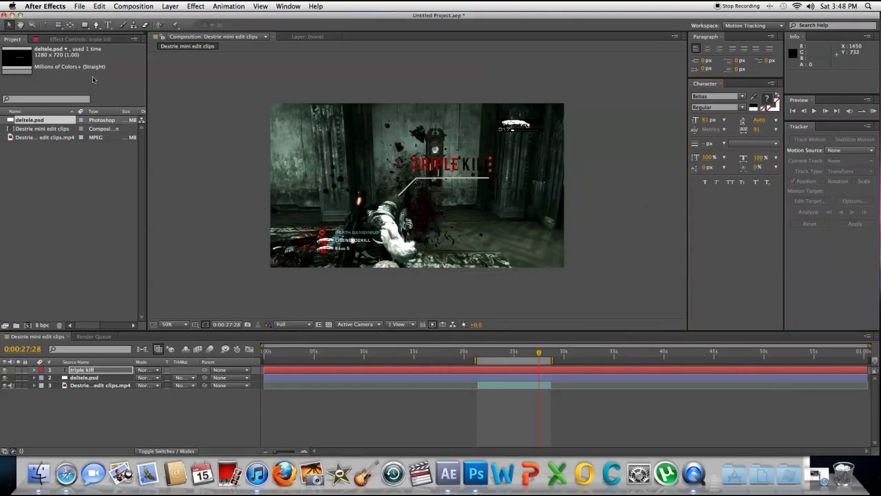
pyautogui.moveTo(449, 163); pyautogui.dragTo(451, 171)
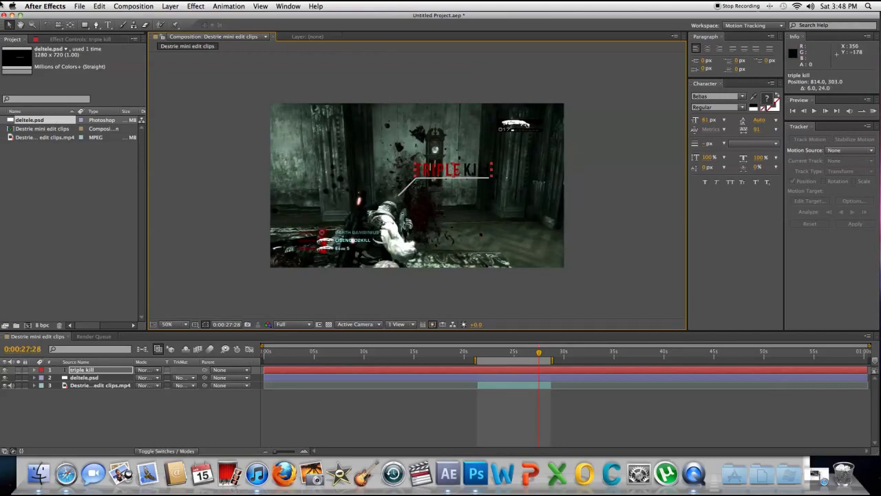
# - Make the word KILL white and nudge the title to sit on the callout line
pyautogui.click(108, 25)
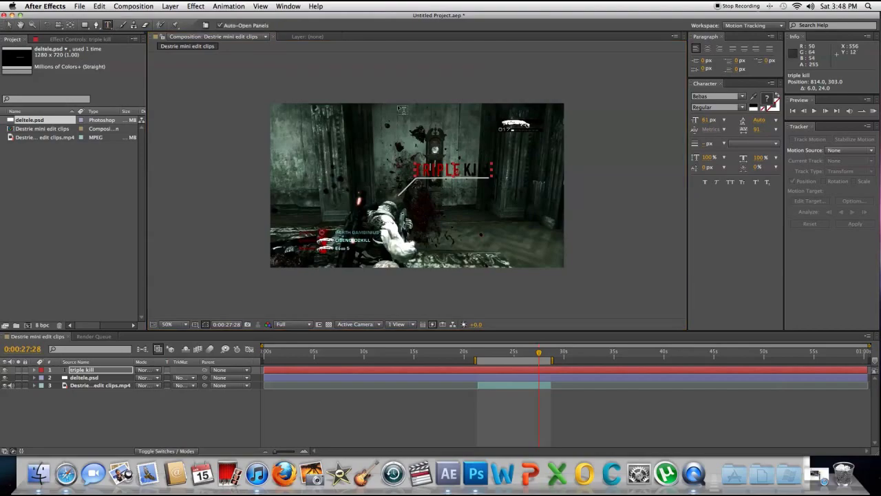
pyautogui.moveTo(498, 172); pyautogui.dragTo(473, 171)
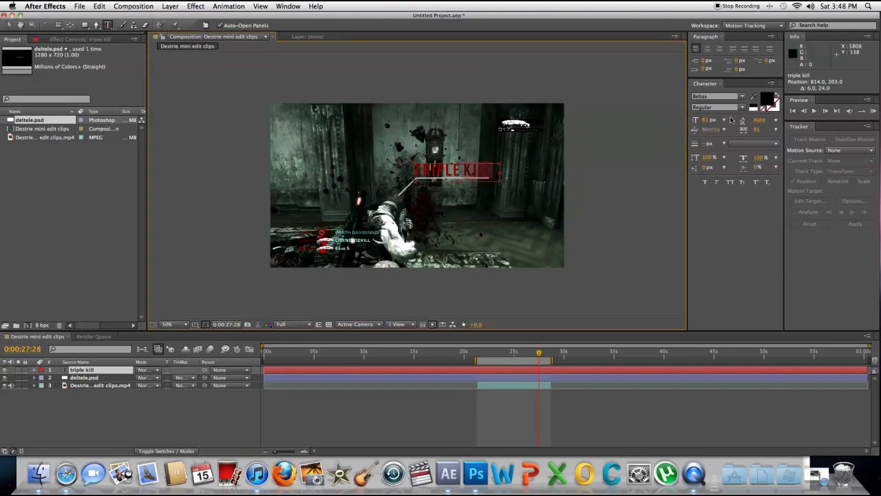
pyautogui.click(753, 104)
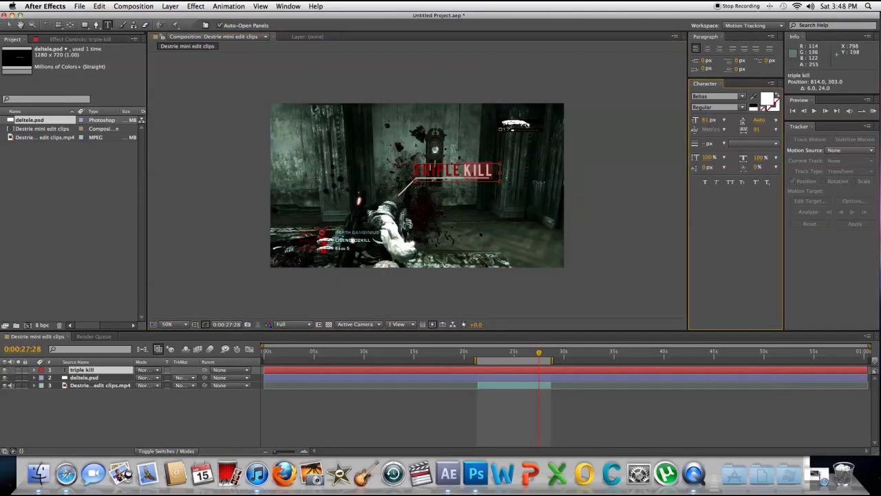
pyautogui.click(9, 25)
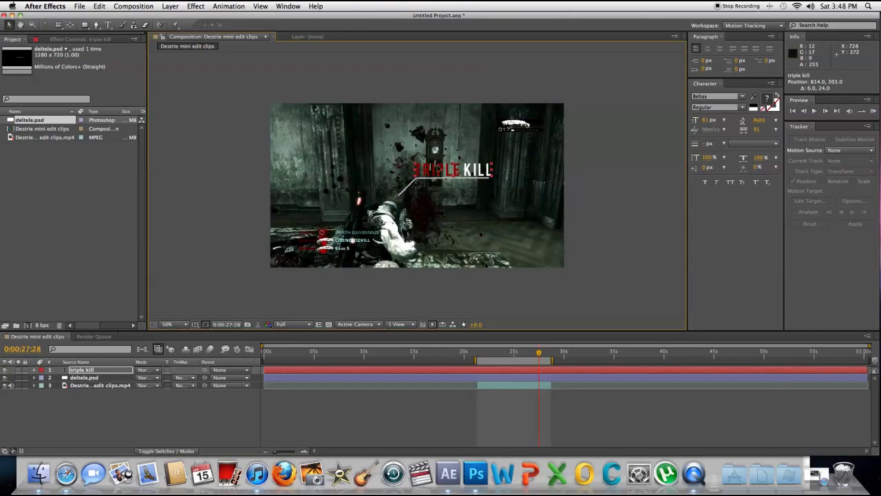
pyautogui.moveTo(437, 166); pyautogui.dragTo(441, 164)
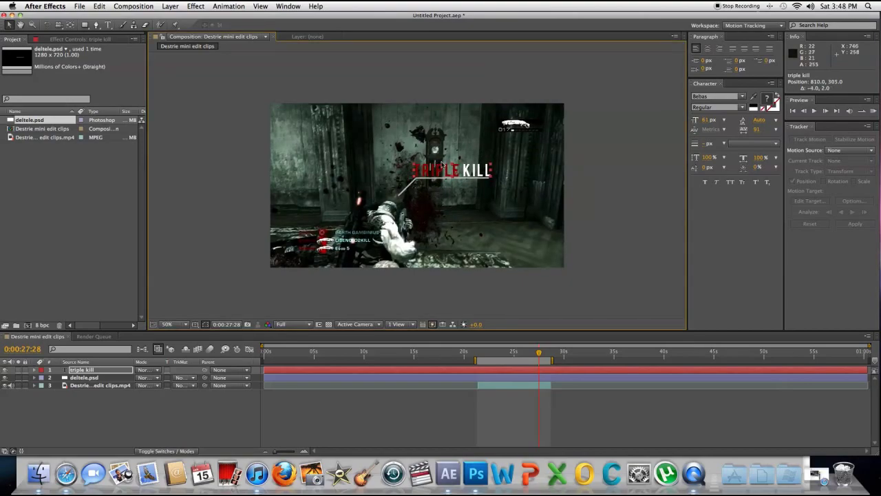
pyautogui.click(376, 285)
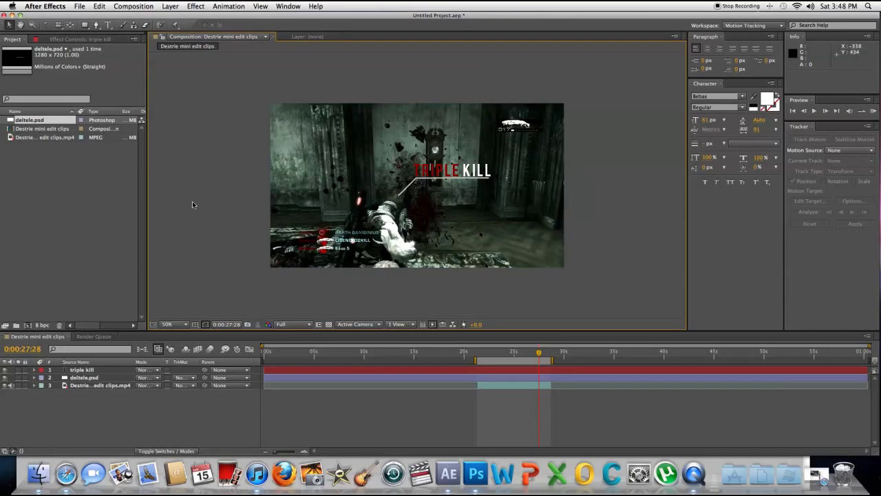
# - Add a new null object layer, Null 1, at the top of the layer stack
pyautogui.click(95, 380)
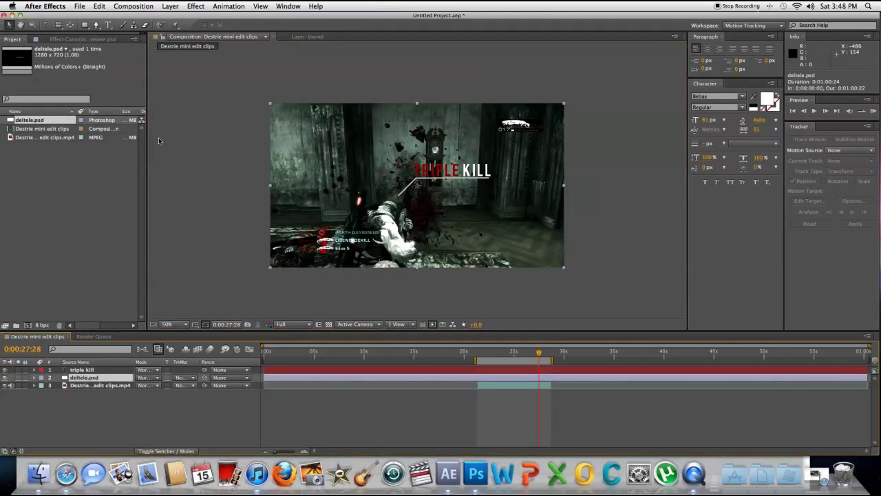
pyautogui.click(170, 7)
pyautogui.moveTo(175, 16)
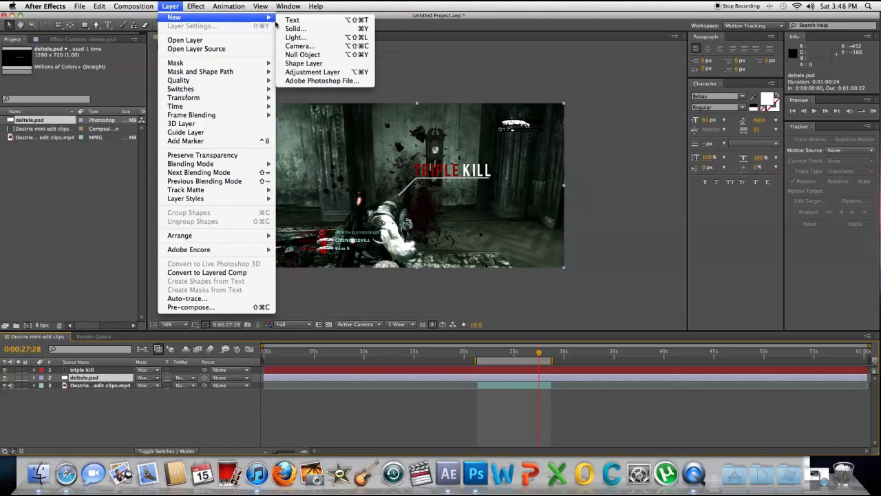
pyautogui.click(303, 55)
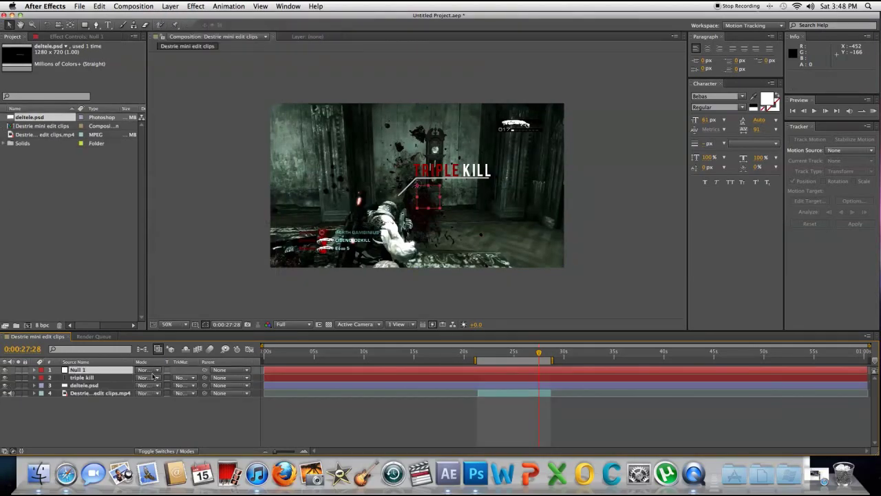
# - Switch the workspace to All Panels and back to Motion Tracking, then select the gameplay clip layer
pyautogui.click(746, 26)
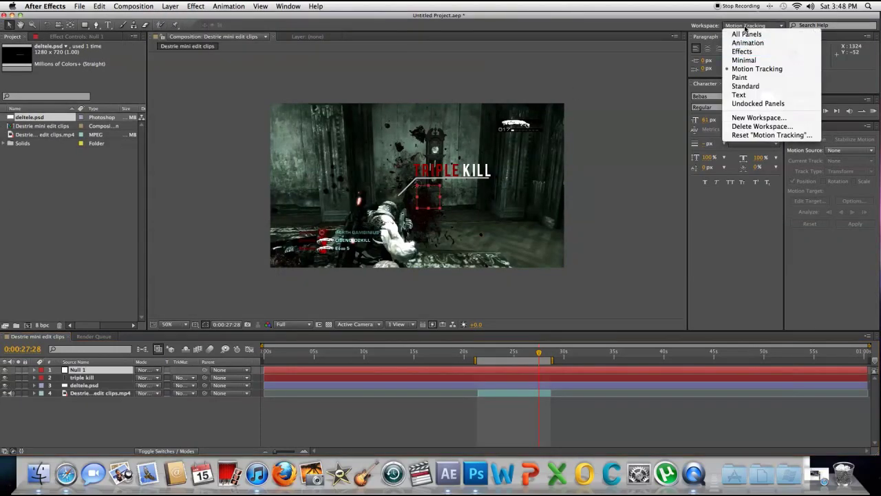
pyautogui.click(746, 34)
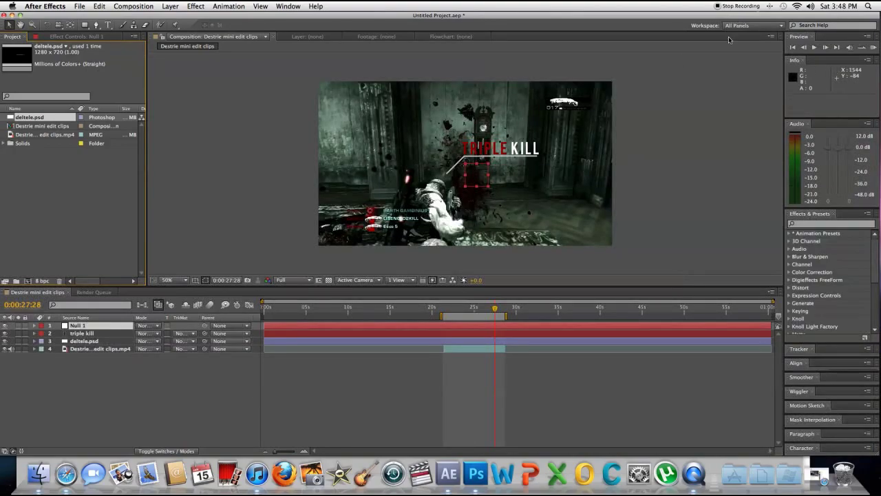
pyautogui.click(743, 25)
pyautogui.click(750, 69)
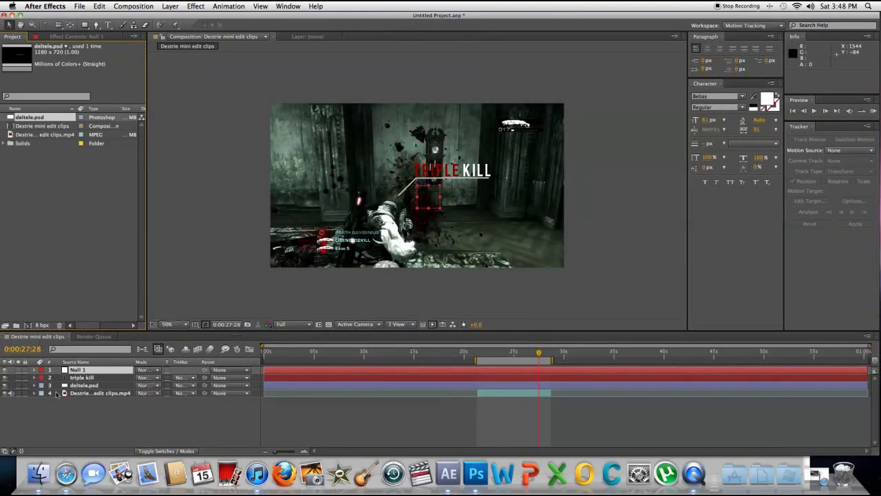
pyautogui.click(88, 393)
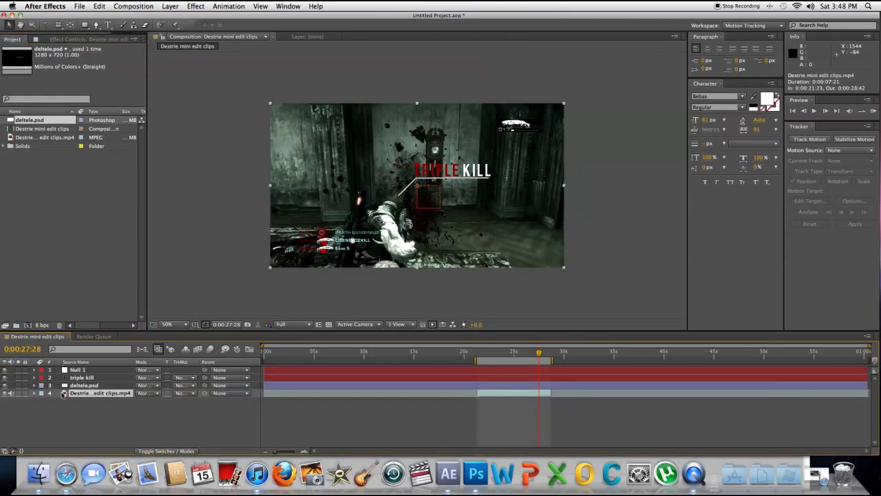
# - Place Track Point 1 on a clip feature, analyze forward, and apply Tracker 1 to Null 1 in X and Y
pyautogui.click(817, 140)
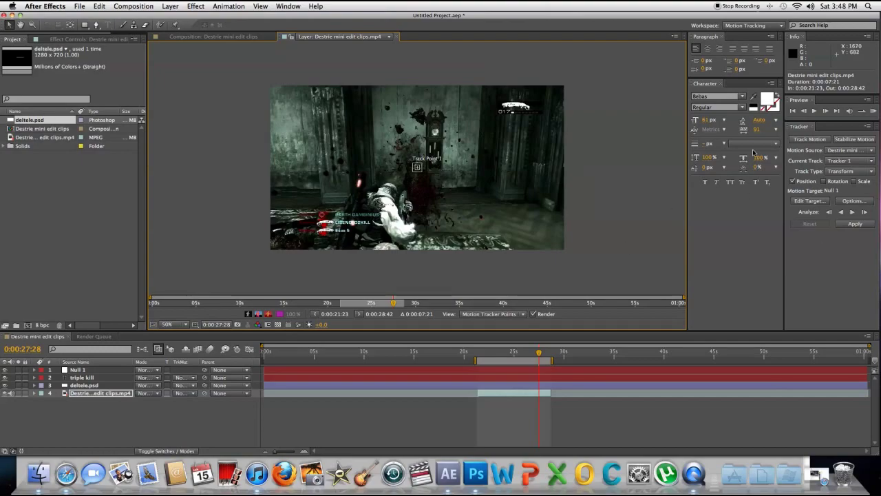
pyautogui.click(410, 176)
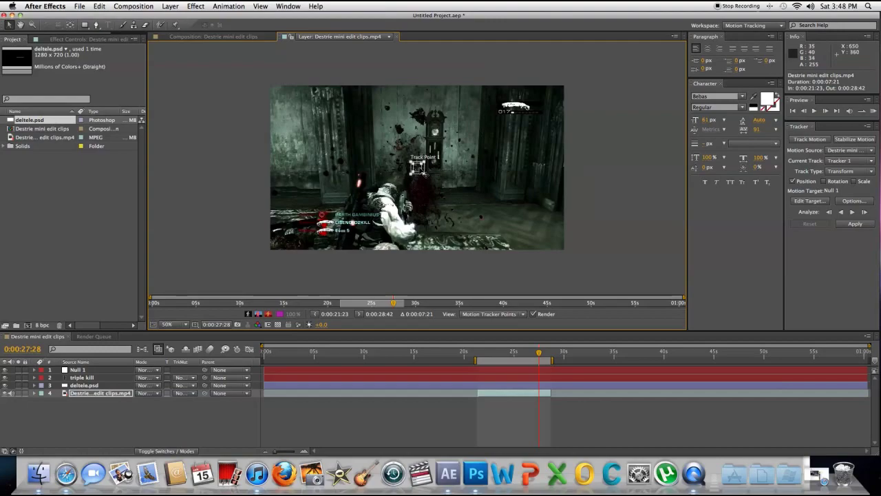
pyautogui.moveTo(418, 171); pyautogui.dragTo(396, 192)
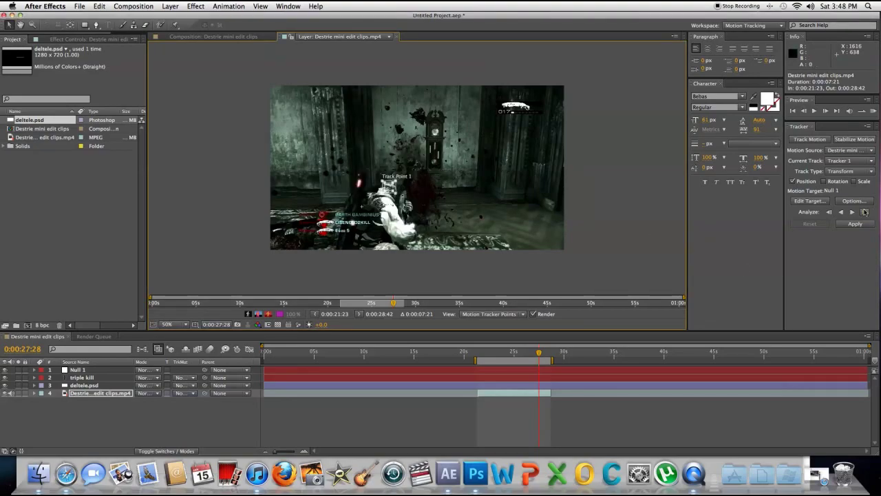
pyautogui.click(854, 212)
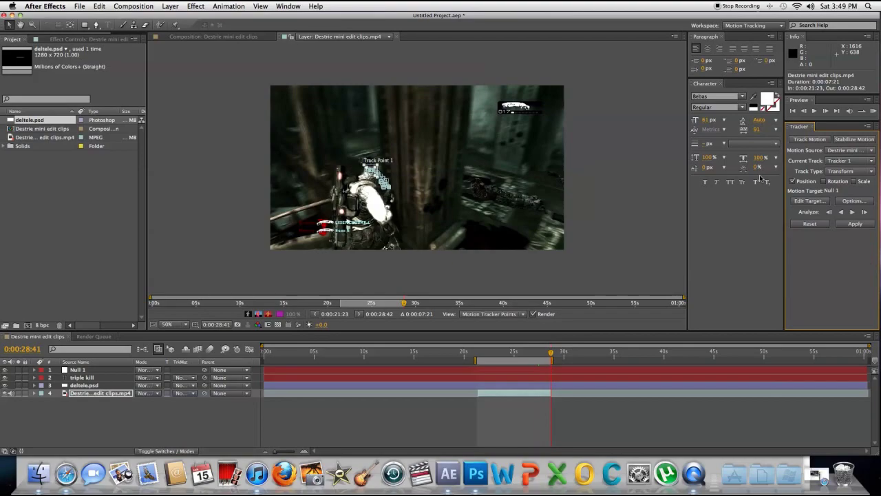
pyautogui.click(849, 224)
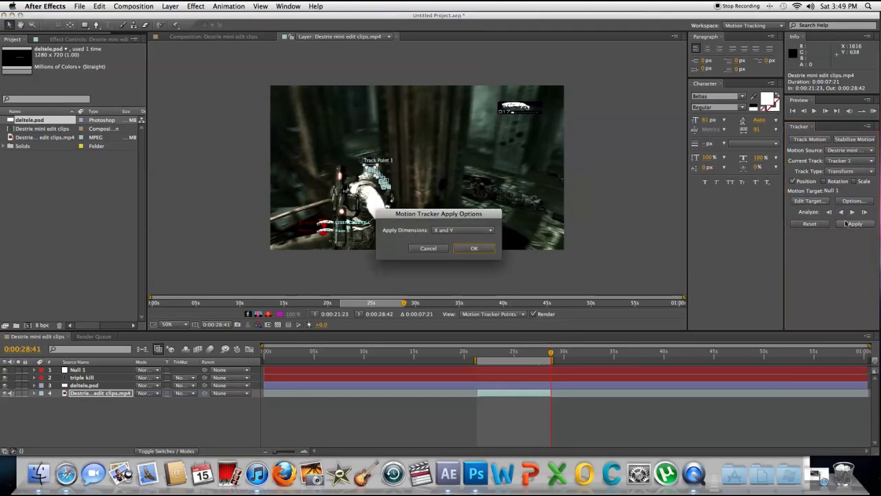
pyautogui.press('Return')
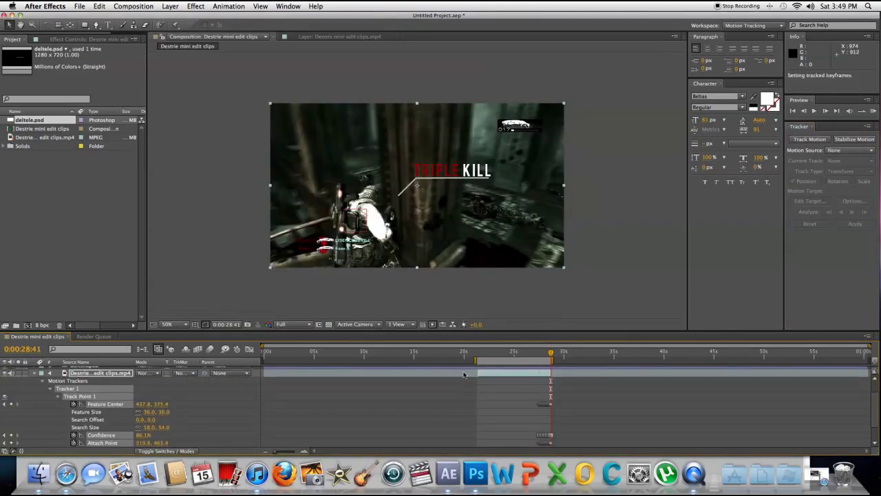
# - Collapse the tracker properties, scrub to preview the tracked motion, and return to 0:00:27:28
pyautogui.click(34, 373)
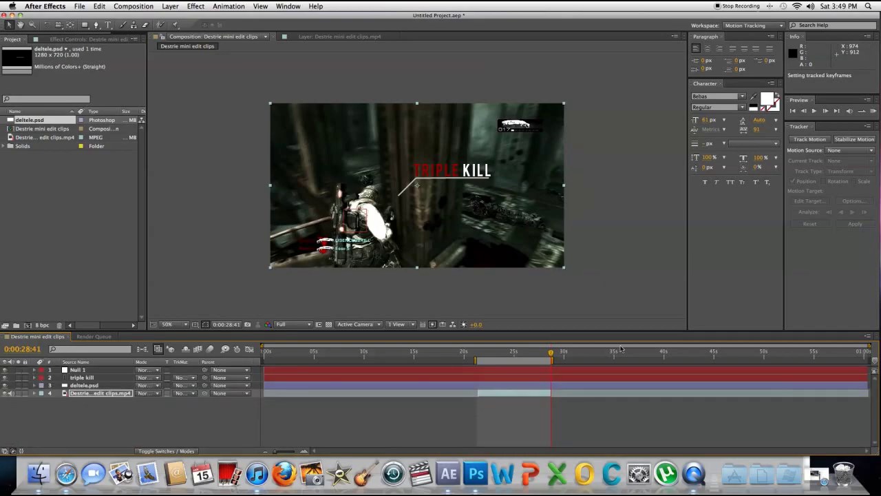
pyautogui.click(538, 353)
pyautogui.moveTo(538, 355)
pyautogui.mouseDown()
pyautogui.moveTo(555, 355)
pyautogui.moveTo(540, 354)
pyautogui.mouseUp()
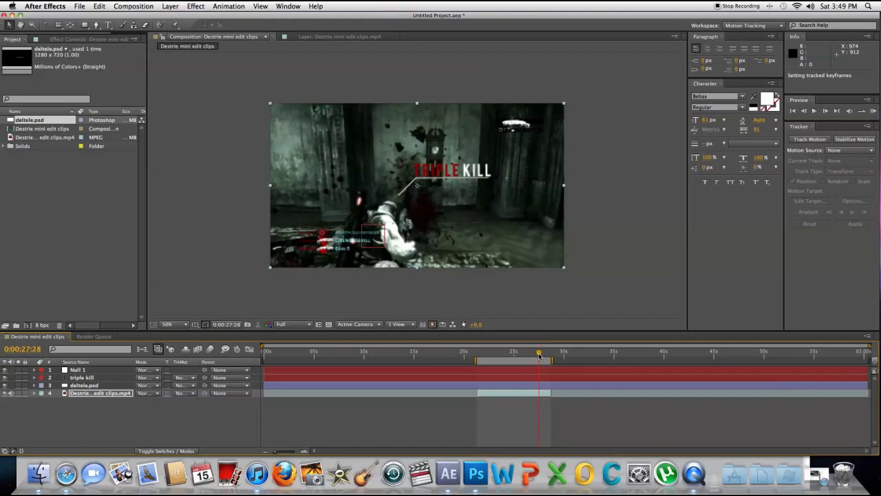
pyautogui.click(76, 361)
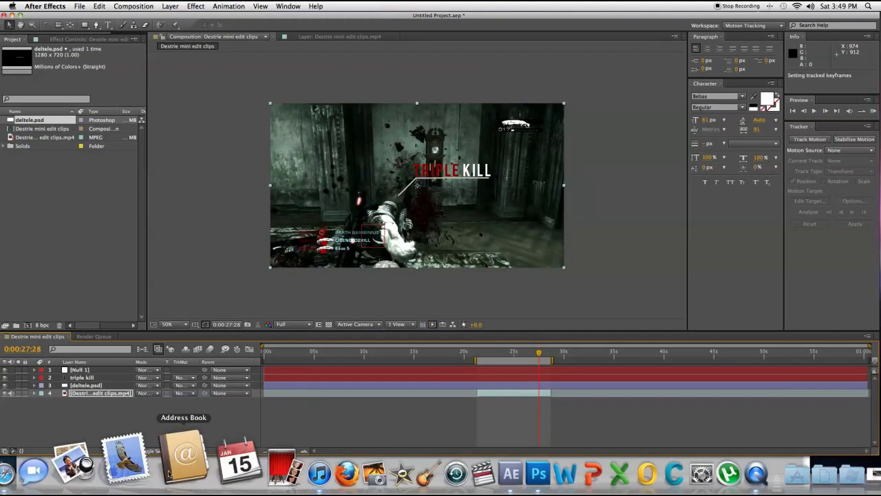
pyautogui.click(74, 361)
pyautogui.click(120, 416)
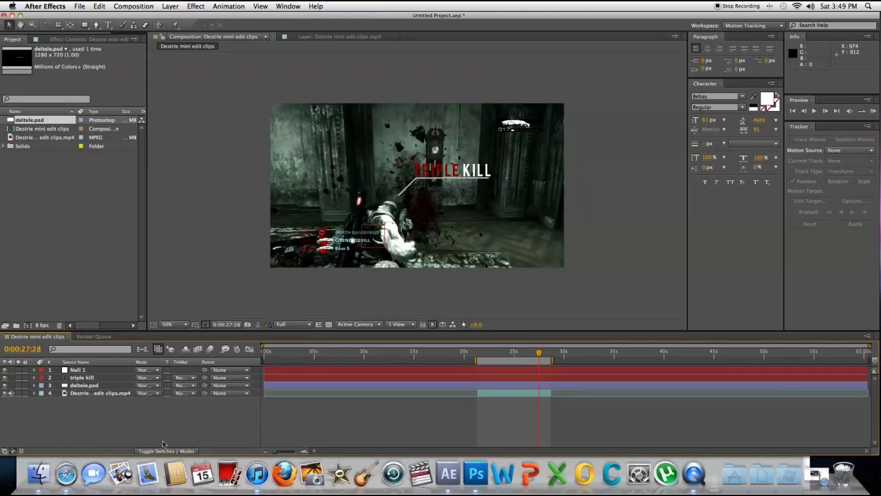
pyautogui.click(164, 451)
pyautogui.click(165, 452)
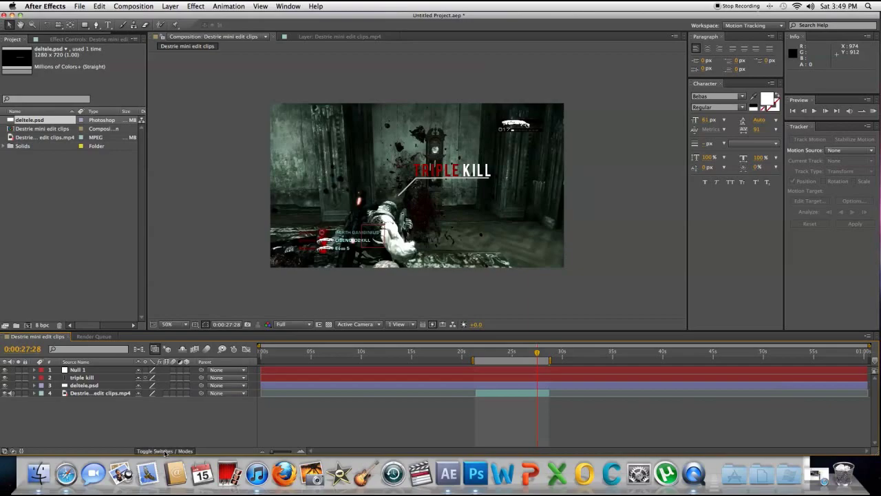
# - Set the Parent of triple kill and deltele.psd to 1. Null 1, then scrub ahead to check the follow
pyautogui.click(231, 371)
pyautogui.click(201, 363)
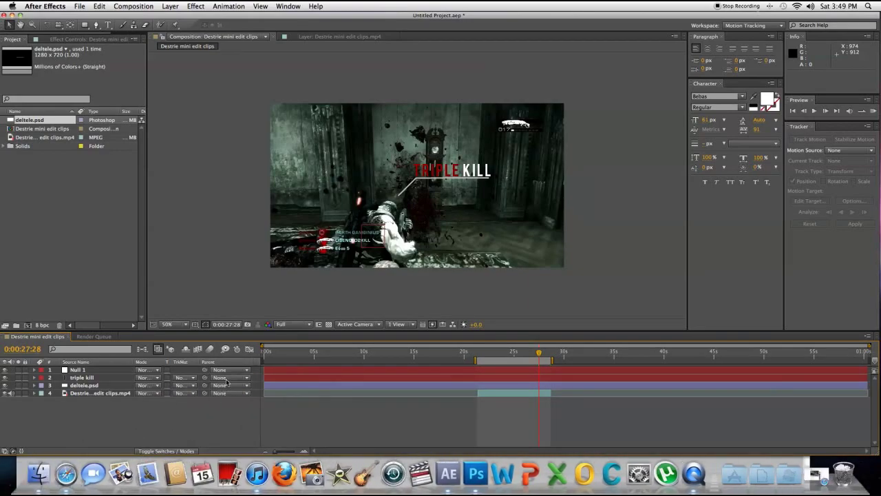
pyautogui.click(228, 381)
pyautogui.click(237, 401)
pyautogui.click(221, 387)
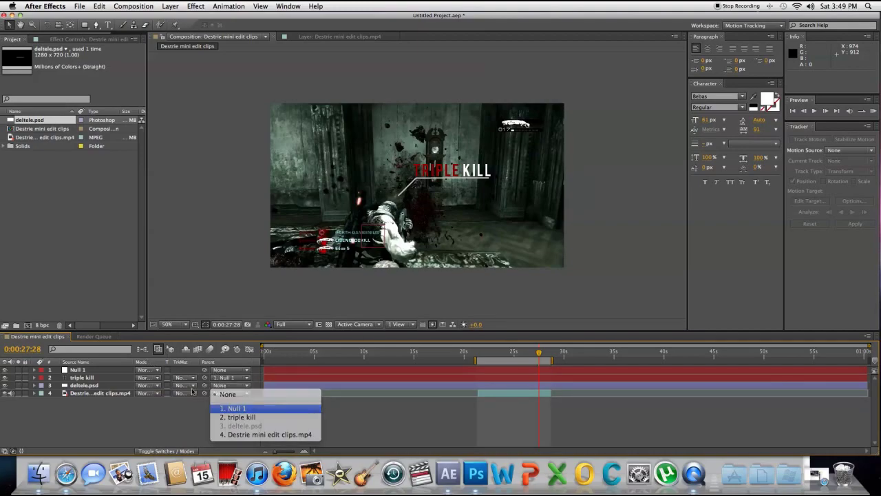
pyautogui.click(248, 411)
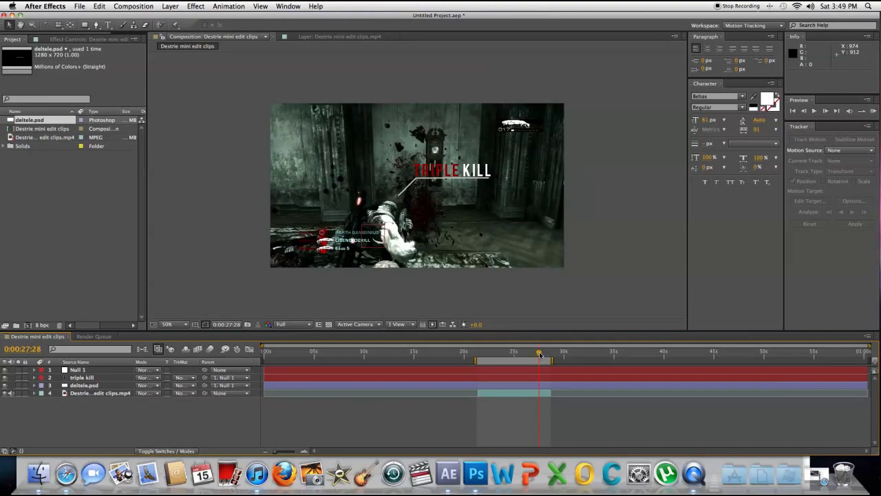
pyautogui.moveTo(540, 353)
pyautogui.mouseDown()
pyautogui.moveTo(556, 354)
pyautogui.moveTo(546, 354)
pyautogui.mouseUp()
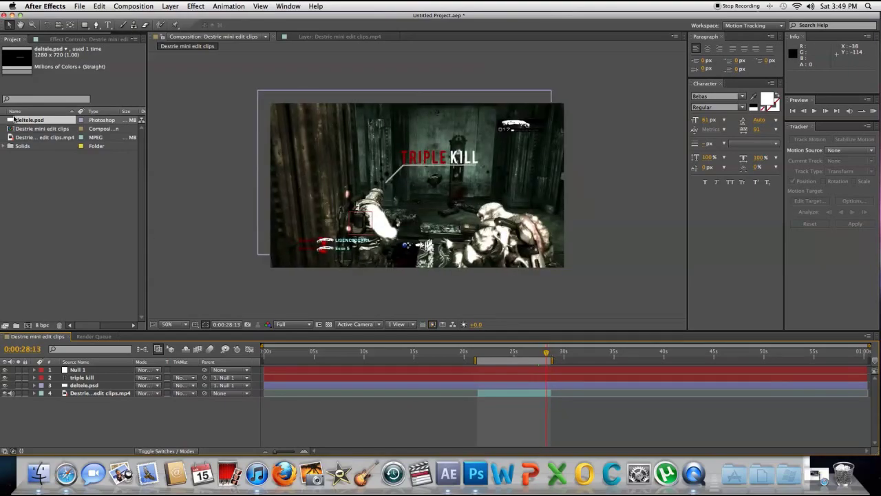
# - Nudge the deltele.psd callout line and TRIPLE KILL text slightly left and down in the viewer
pyautogui.moveTo(547, 355)
pyautogui.mouseDown()
pyautogui.moveTo(536, 359)
pyautogui.moveTo(544, 355)
pyautogui.mouseUp()
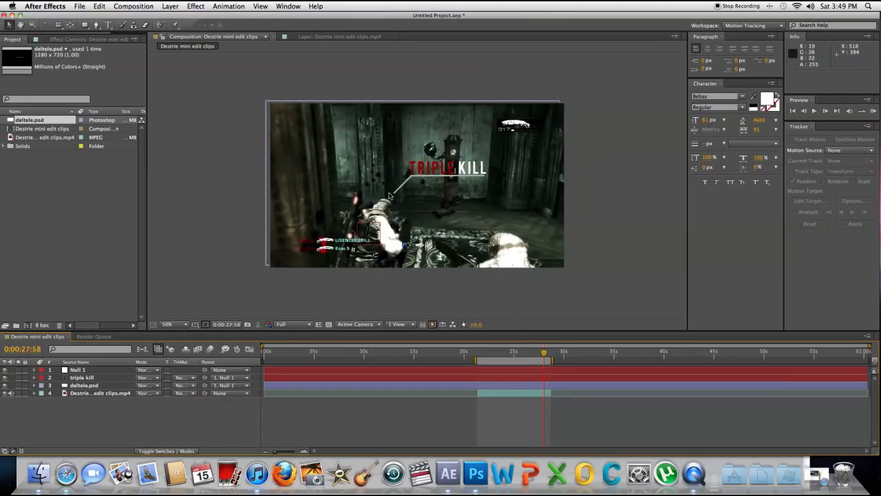
pyautogui.click(96, 386)
pyautogui.moveTo(429, 142); pyautogui.dragTo(424, 149)
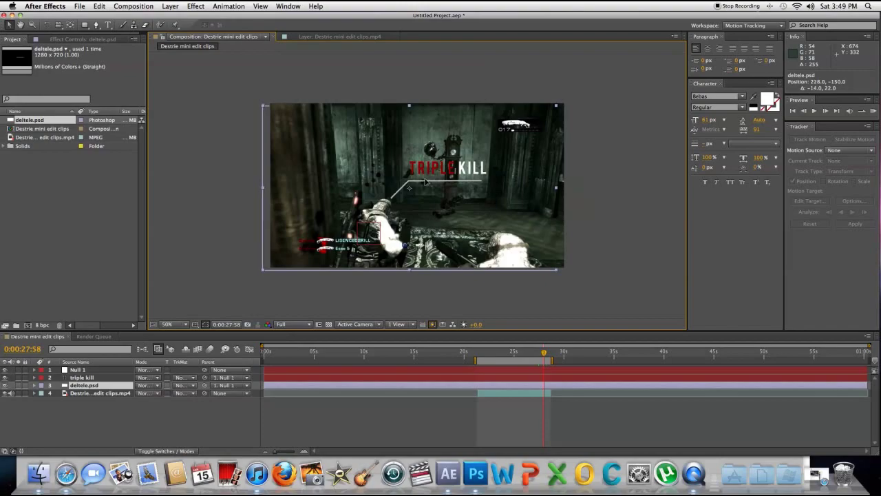
pyautogui.click(103, 377)
pyautogui.moveTo(438, 167); pyautogui.dragTo(434, 173)
pyautogui.click(468, 170)
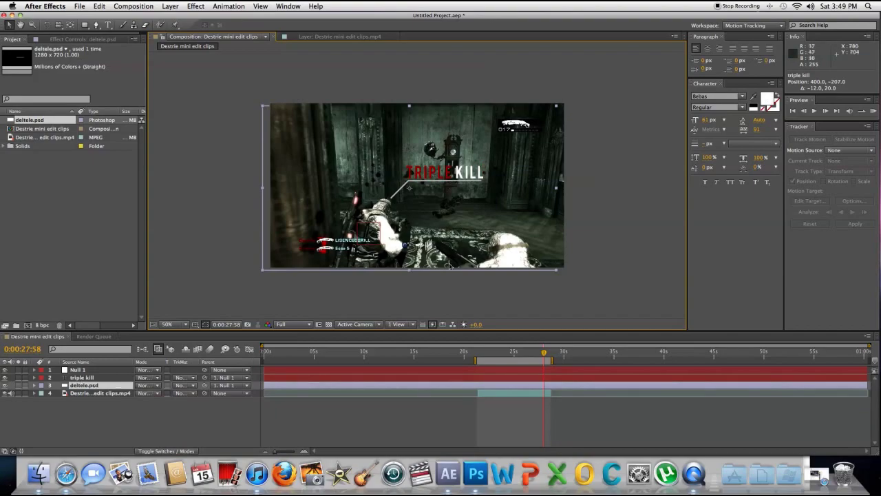
pyautogui.click(27, 386)
# - Apply Effect > Transition > Linear Wipe to deltele.psd with a Wipe Angle of -90°
pyautogui.click(33, 386)
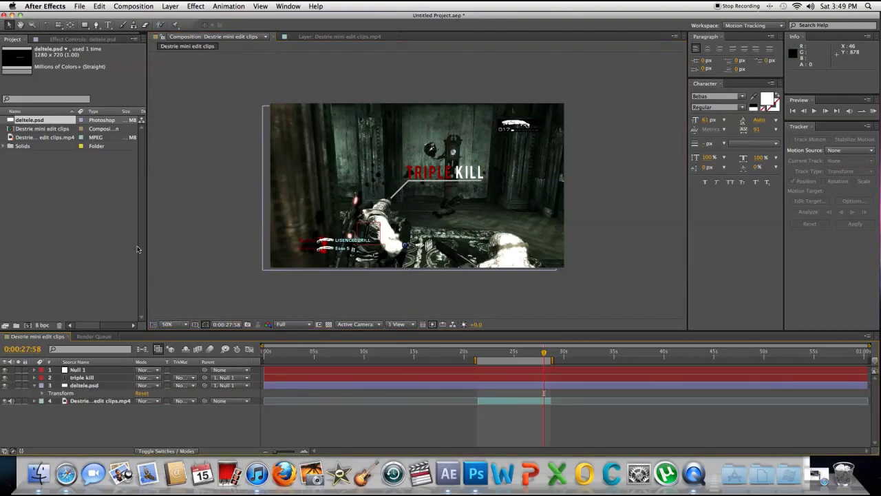
pyautogui.click(170, 6)
pyautogui.moveTo(198, 7)
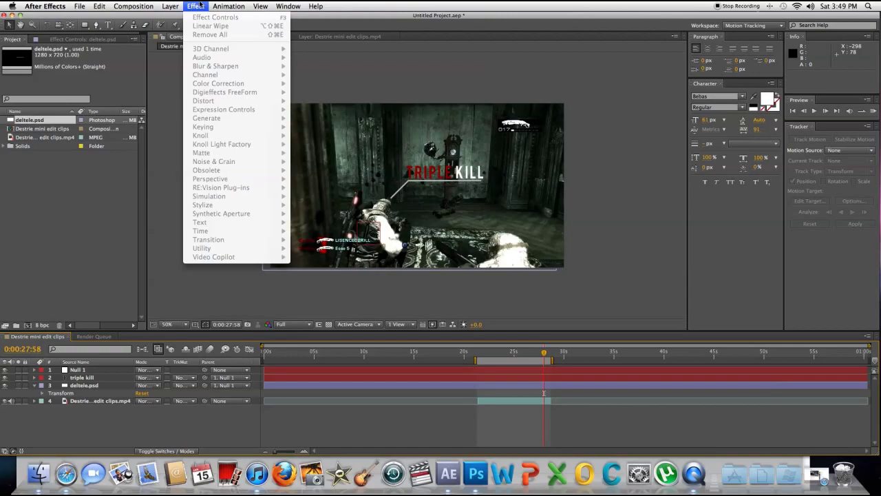
pyautogui.click(86, 387)
pyautogui.click(84, 389)
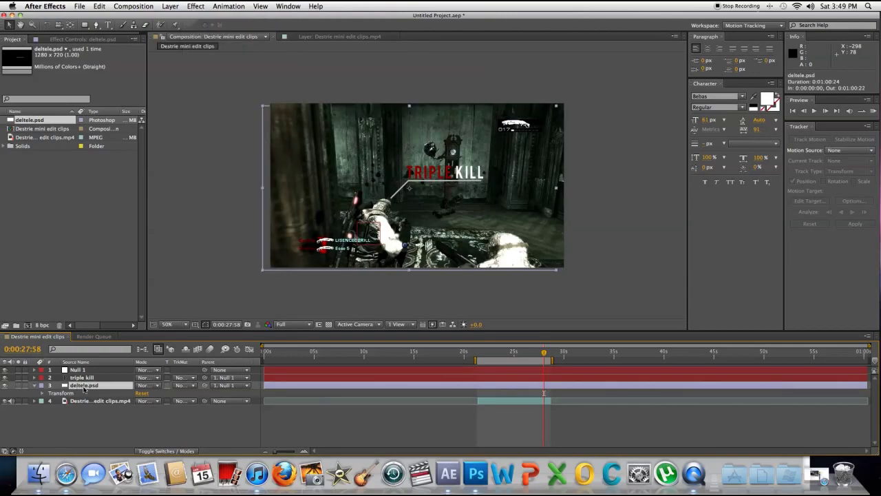
pyautogui.click(196, 6)
pyautogui.moveTo(267, 197)
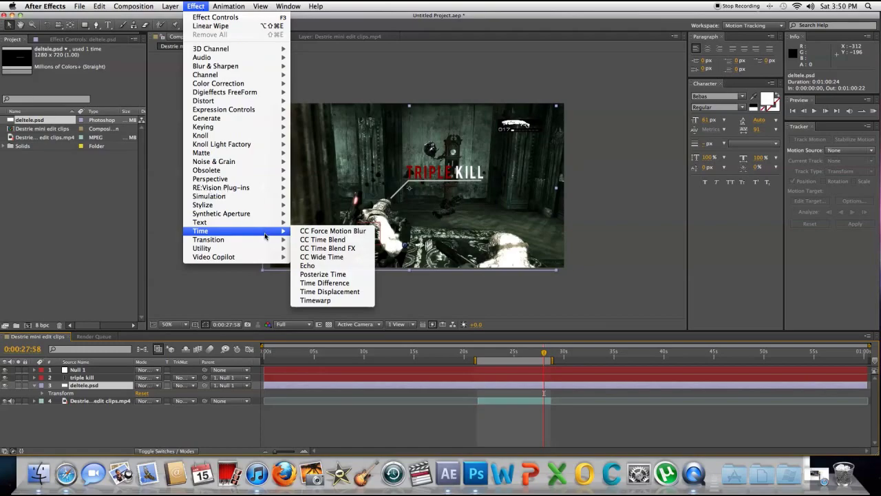
pyautogui.moveTo(268, 239)
pyautogui.click(316, 344)
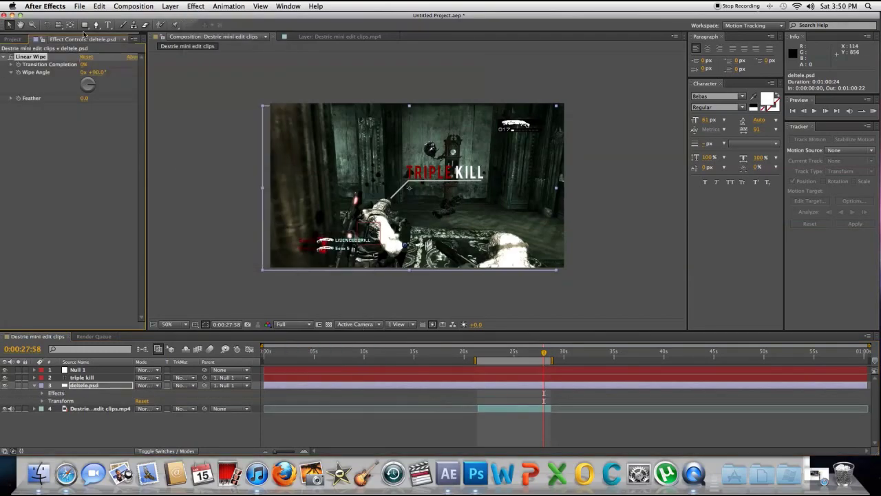
pyautogui.moveTo(88, 85); pyautogui.dragTo(72, 81)
# - Test Transition Completion at 100%, then set it back to 0% around 0:00:27:14–0:00:27:36
pyautogui.moveTo(545, 356)
pyautogui.mouseDown()
pyautogui.moveTo(527, 356)
pyautogui.moveTo(538, 356)
pyautogui.mouseUp()
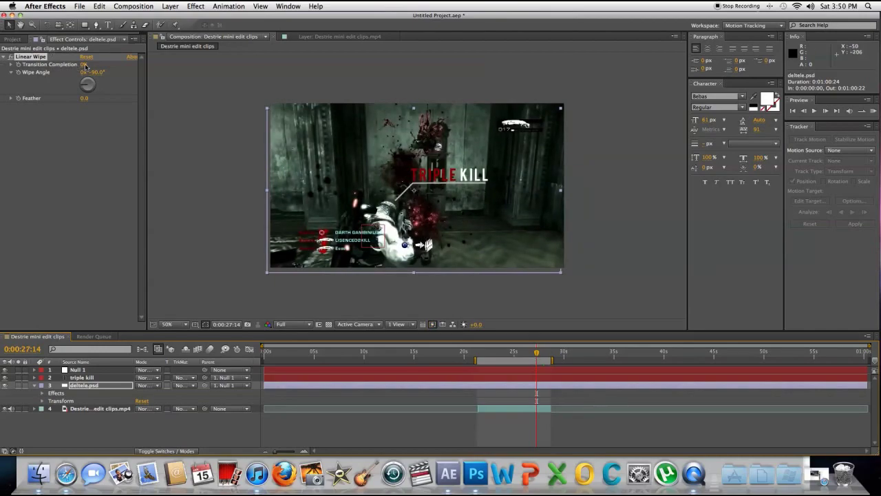
pyautogui.click(18, 72)
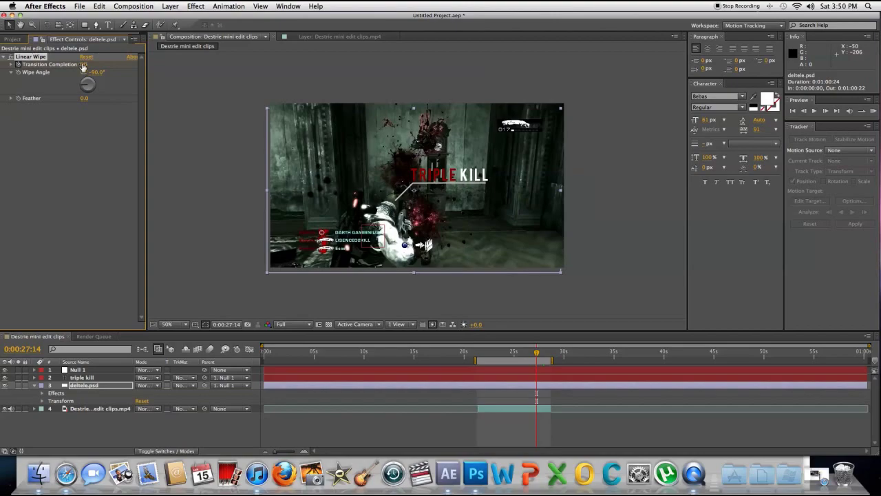
pyautogui.moveTo(83, 66); pyautogui.dragTo(137, 65)
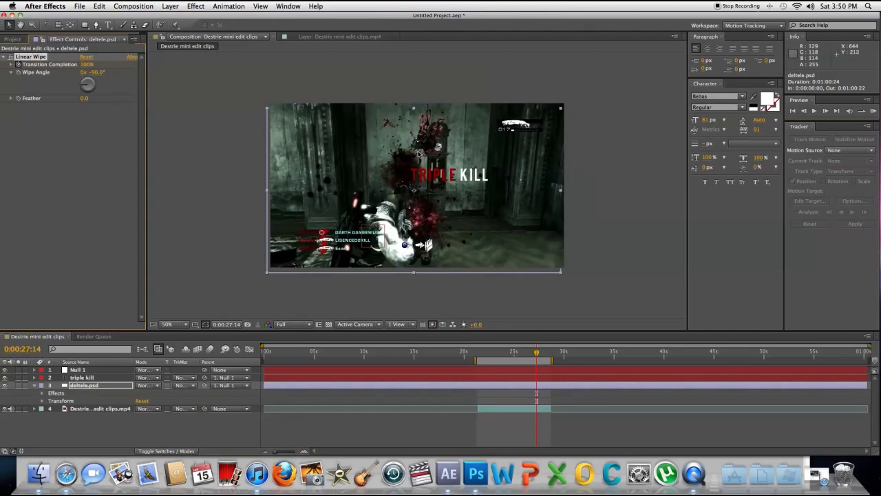
pyautogui.moveTo(536, 353); pyautogui.dragTo(541, 355)
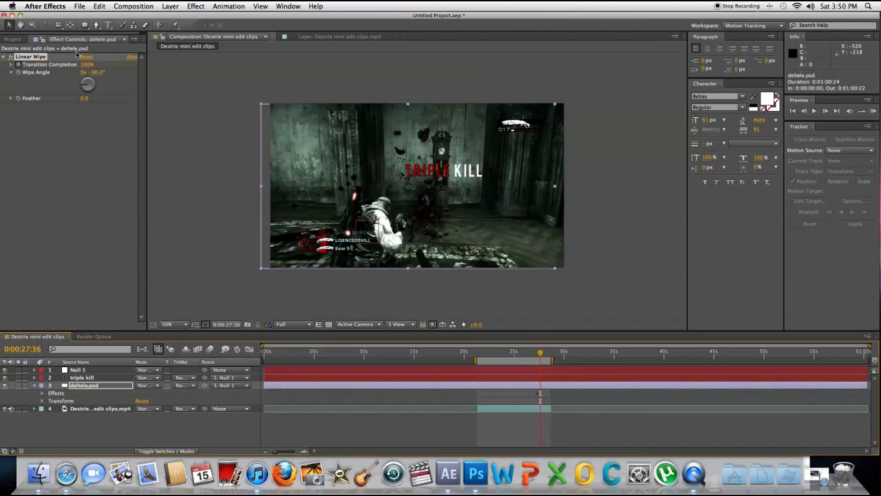
pyautogui.moveTo(86, 64); pyautogui.dragTo(41, 64)
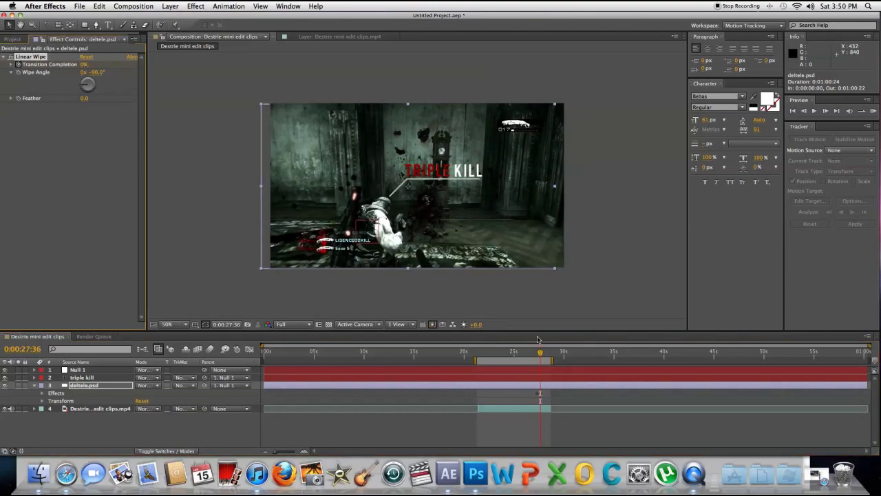
pyautogui.moveTo(542, 354); pyautogui.dragTo(544, 355)
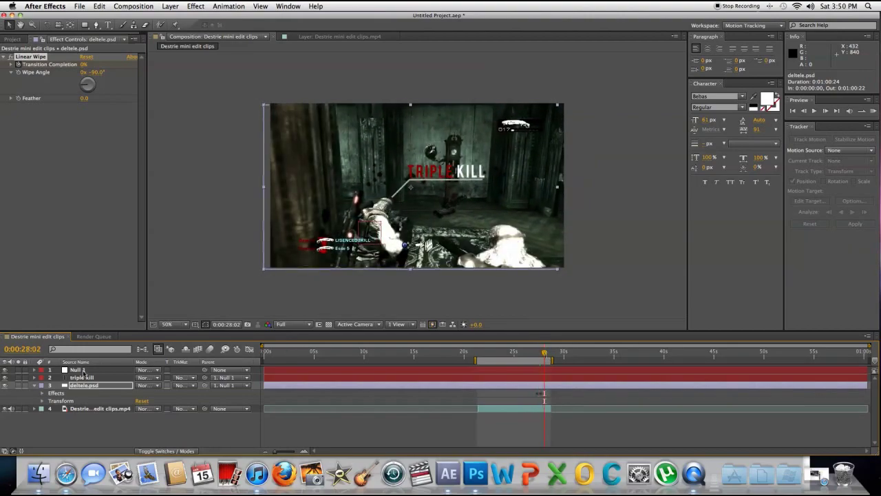
pyautogui.click(33, 385)
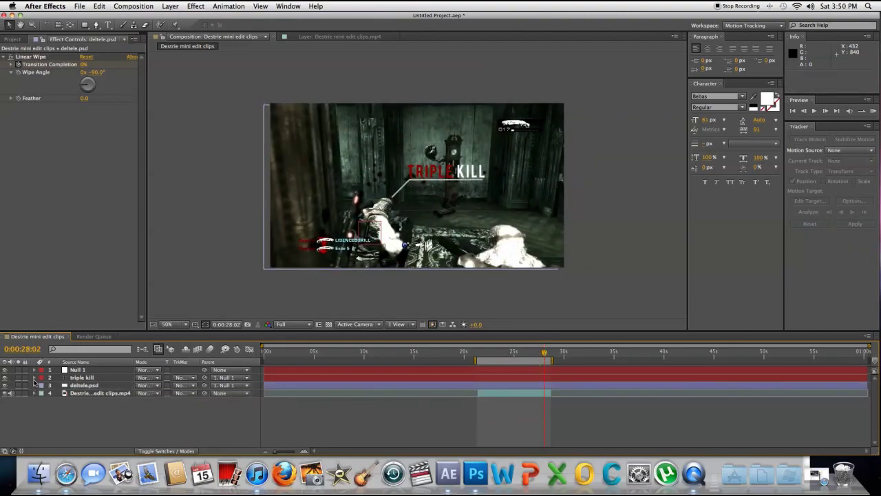
# - Keyframe triple kill's Opacity from 0% at 0:00:27:31 to 100% at 0:00:27:58
pyautogui.click(34, 378)
pyautogui.click(43, 393)
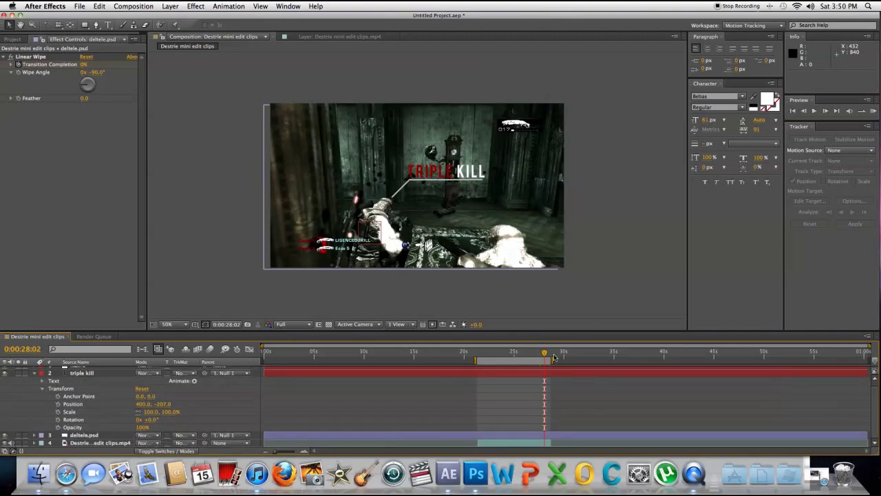
pyautogui.moveTo(544, 356); pyautogui.dragTo(539, 358)
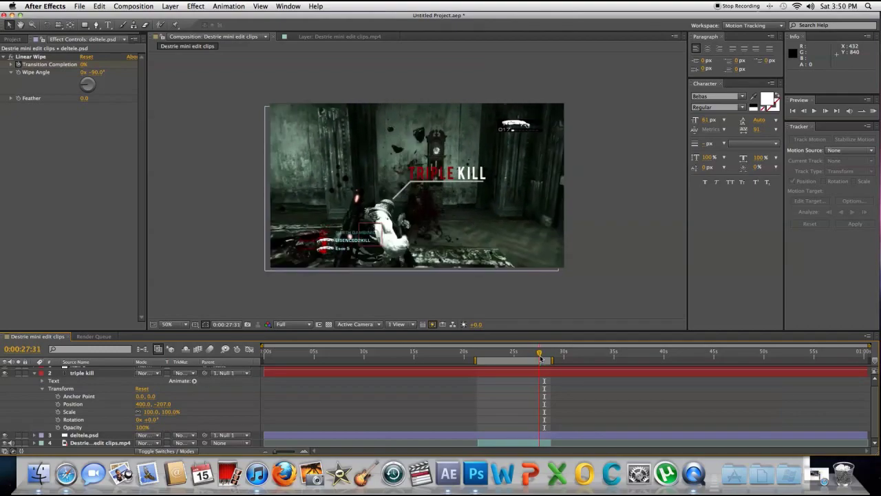
pyautogui.click(57, 427)
pyautogui.write('0')
pyautogui.press('Return')
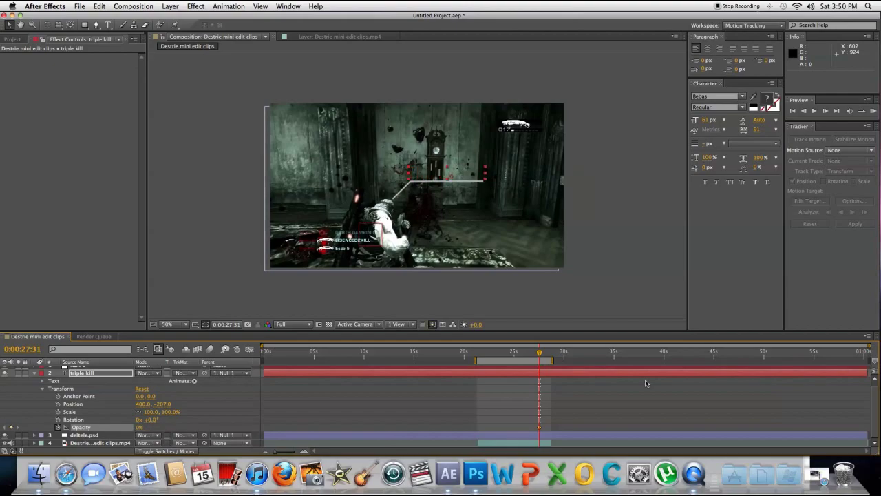
pyautogui.moveTo(539, 354); pyautogui.dragTo(544, 353)
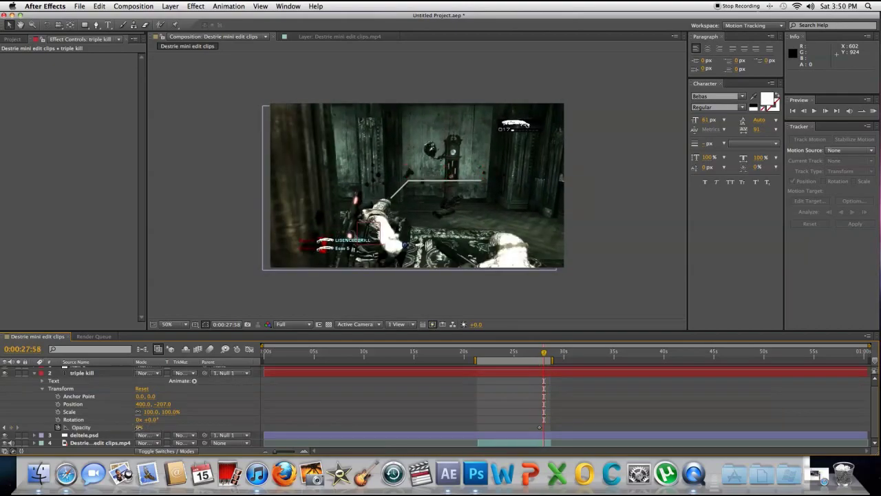
pyautogui.moveTo(138, 428); pyautogui.dragTo(184, 428)
pyautogui.press('Return')
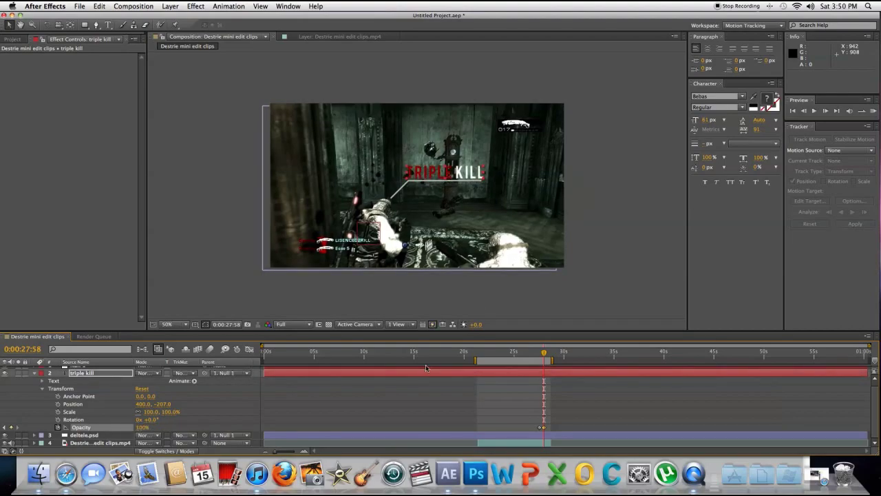
pyautogui.moveTo(544, 353); pyautogui.dragTo(521, 354)
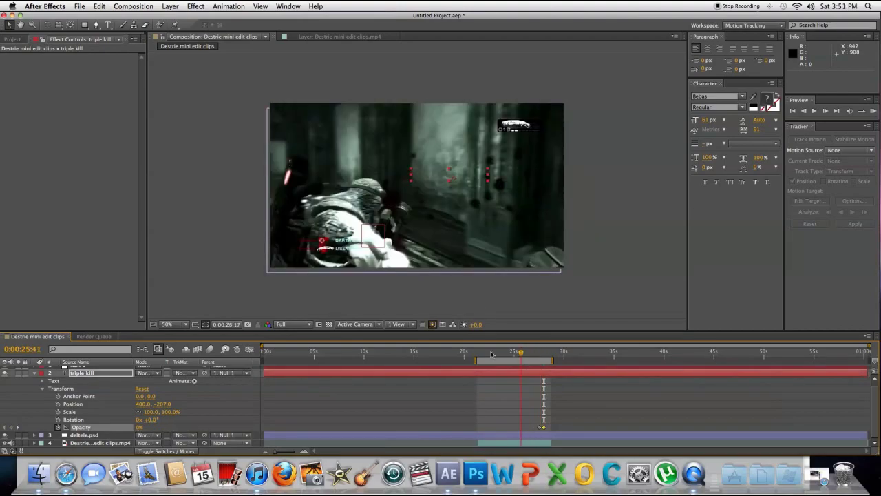
# - Set the preview resolution to Quarter, run and stop a RAM preview, then scrub to the TRIPLE KILL section
pyautogui.click(482, 353)
pyautogui.click(301, 325)
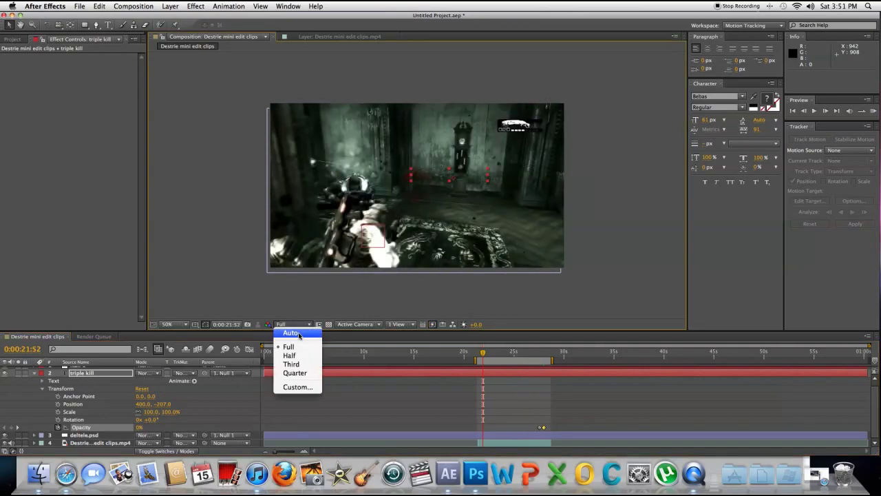
pyautogui.click(307, 374)
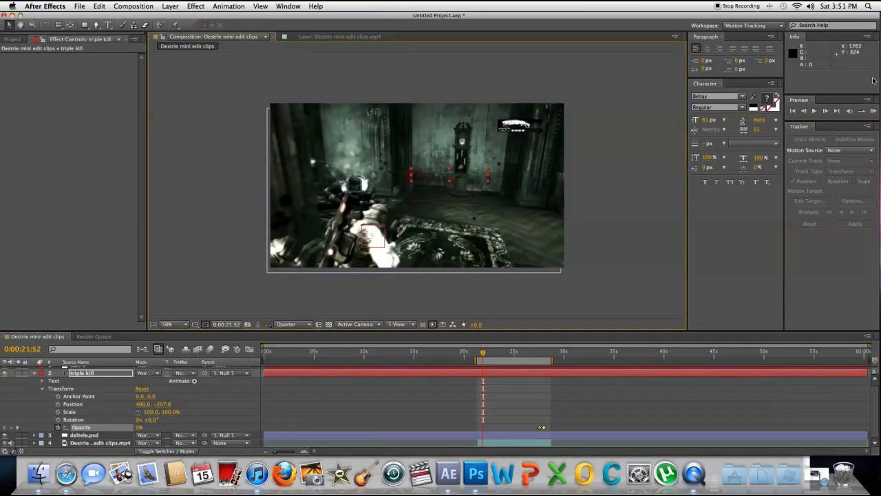
pyautogui.click(873, 111)
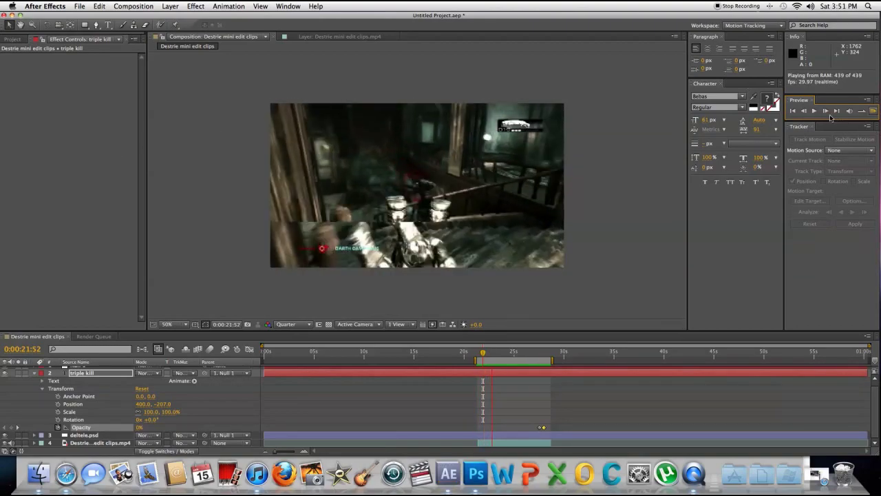
pyautogui.press('space')
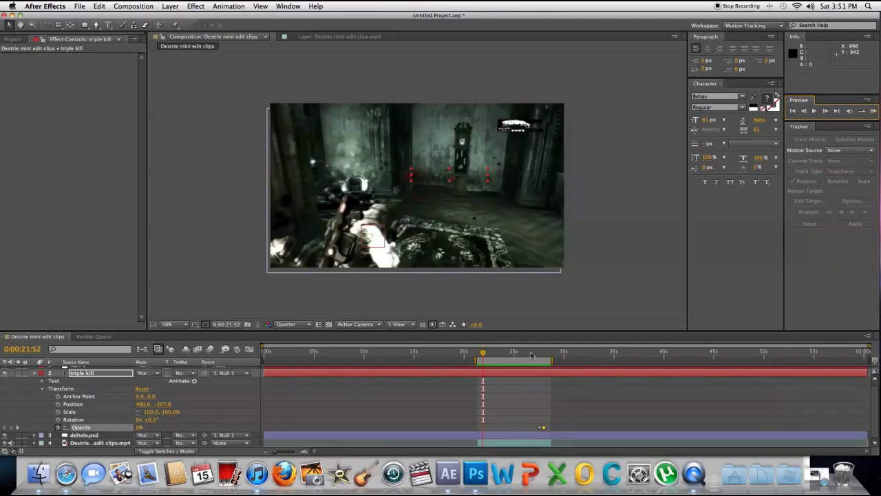
pyautogui.moveTo(531, 355); pyautogui.dragTo(555, 359)
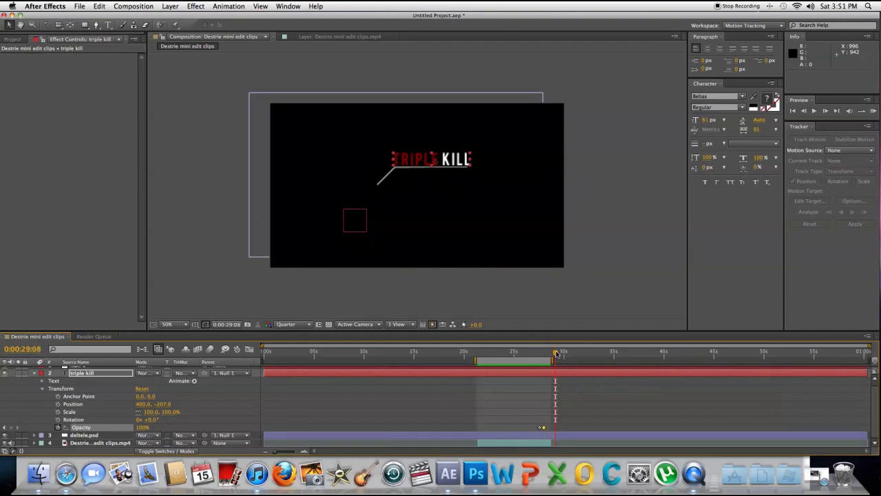